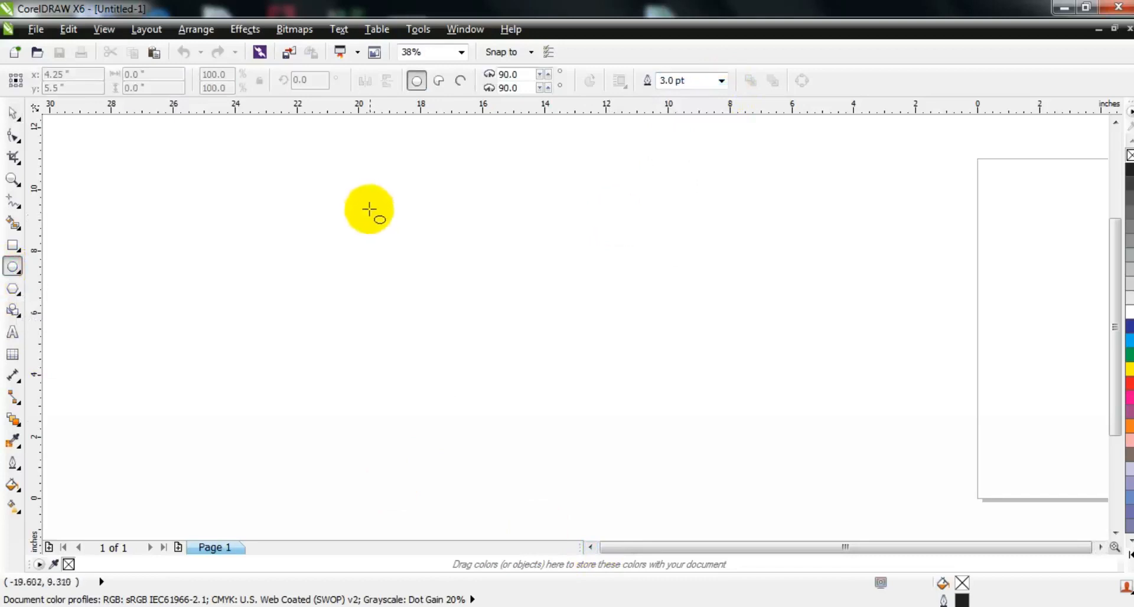
Draw a circle about 9.98 inches wide and add two concentric scaled-down copies about 4.07 and 2.28 inches wide
drag(352, 172, 483, 474)
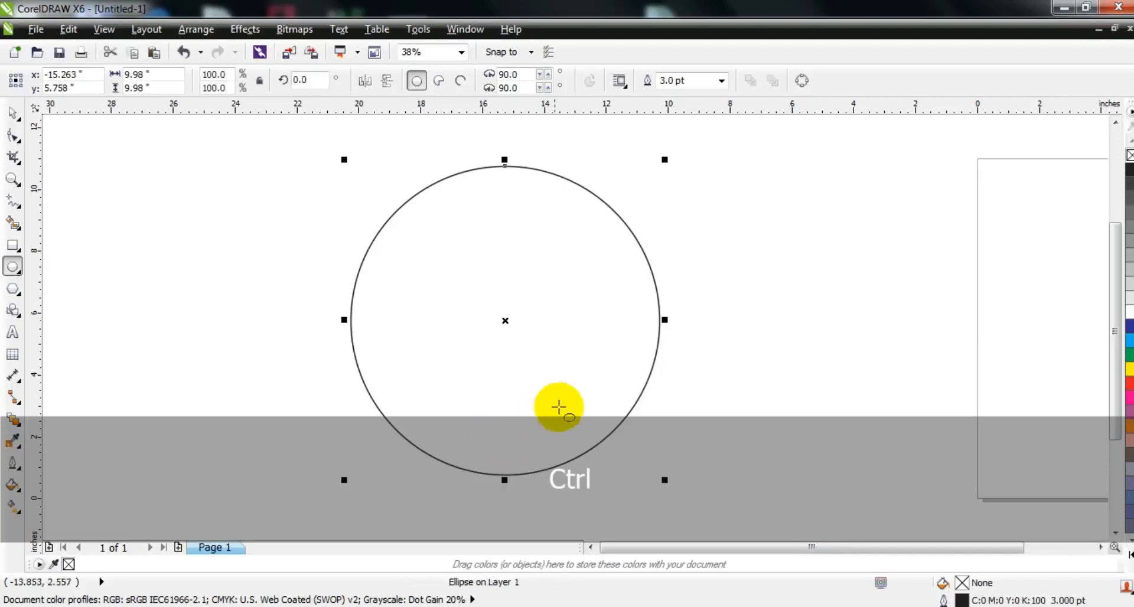
click(11, 115)
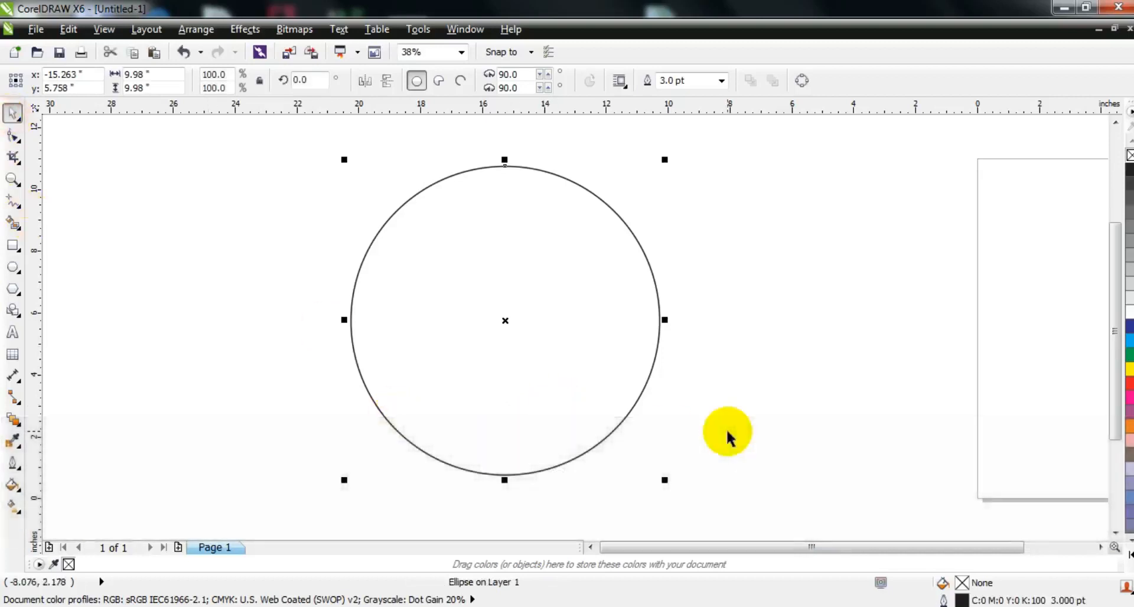
right_click(581, 330)
click(614, 174)
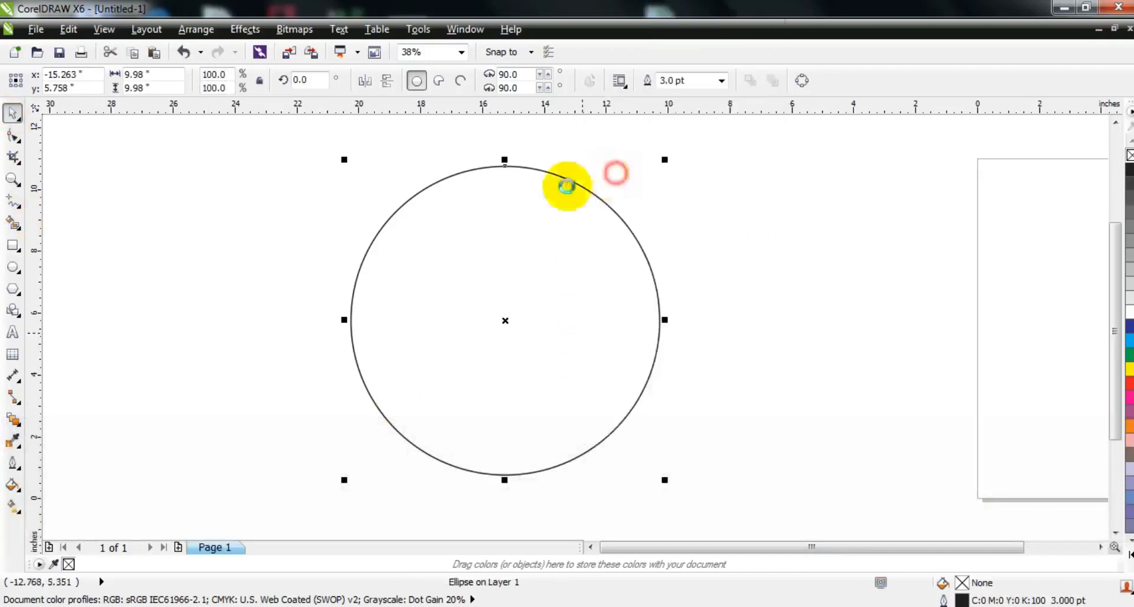
right_click(204, 254)
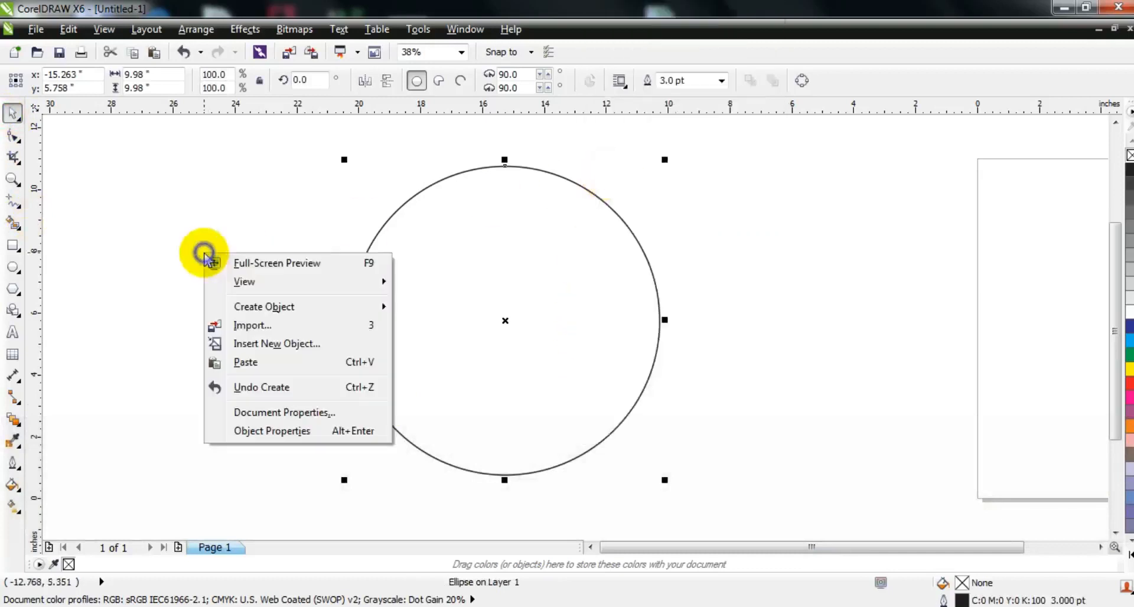
click(244, 362)
drag(664, 160, 562, 276)
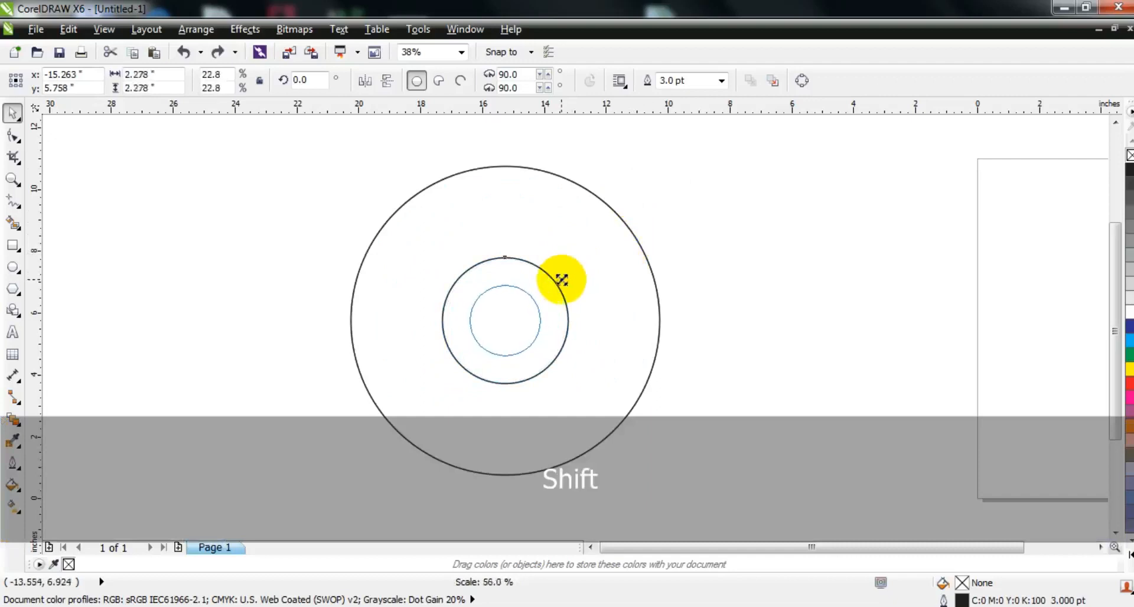
click(745, 317)
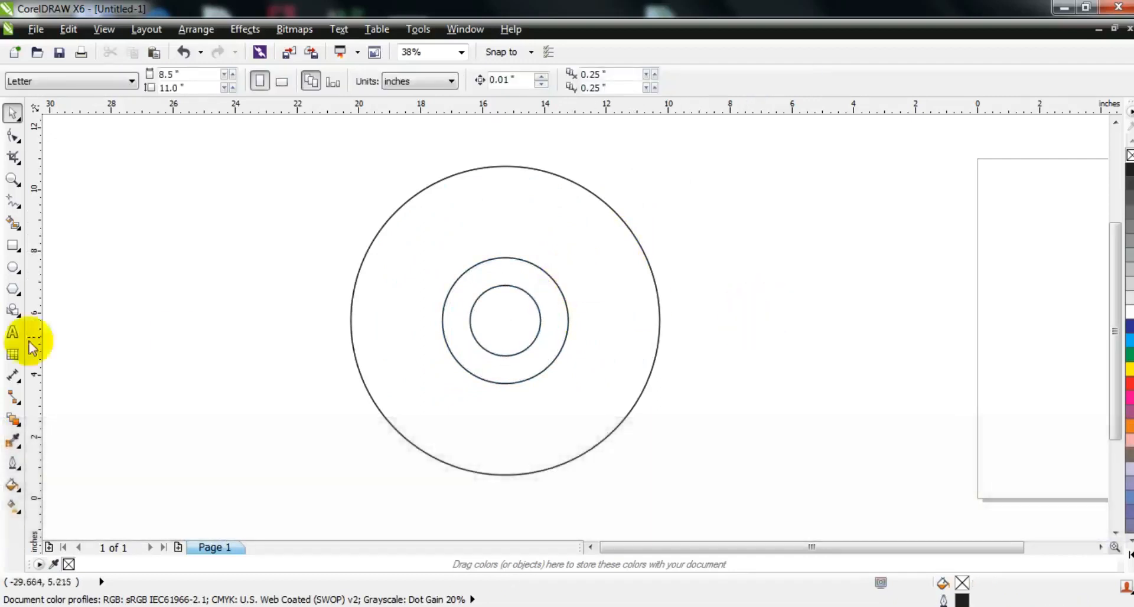
Draw a thin vertical rectangle about 0.16 by 12.15 inches and centre it on the circles
click(589, 548)
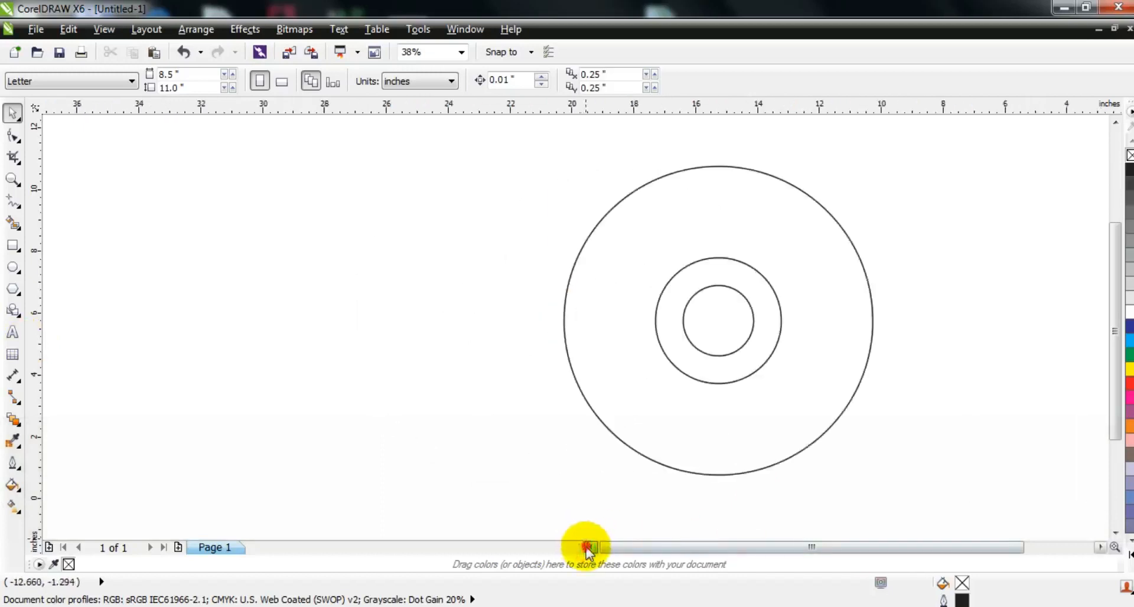
click(16, 243)
drag(290, 131, 292, 506)
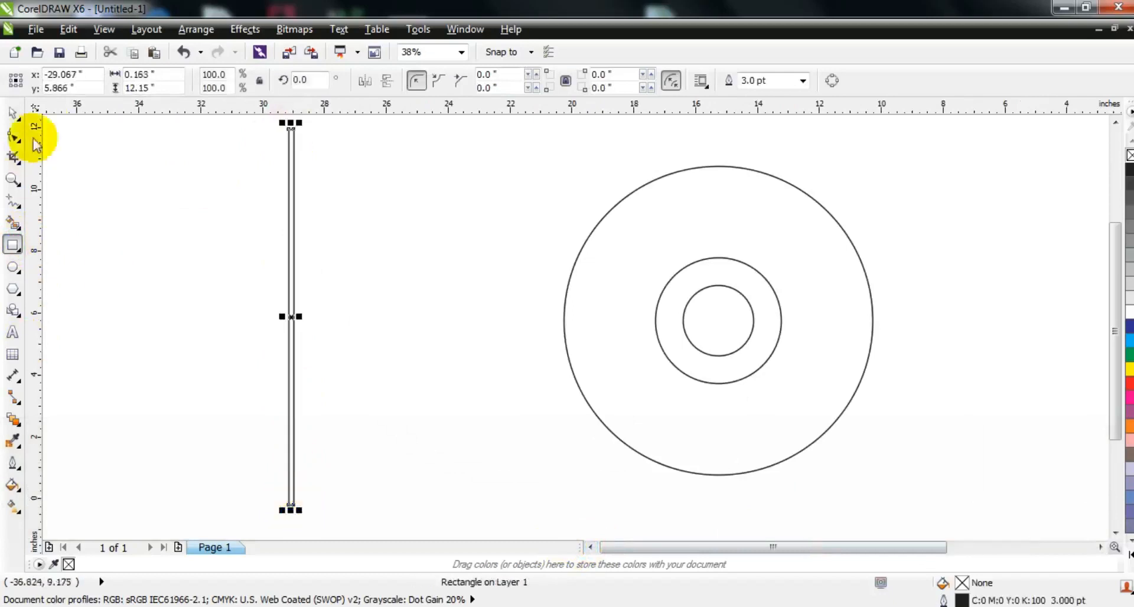
click(14, 118)
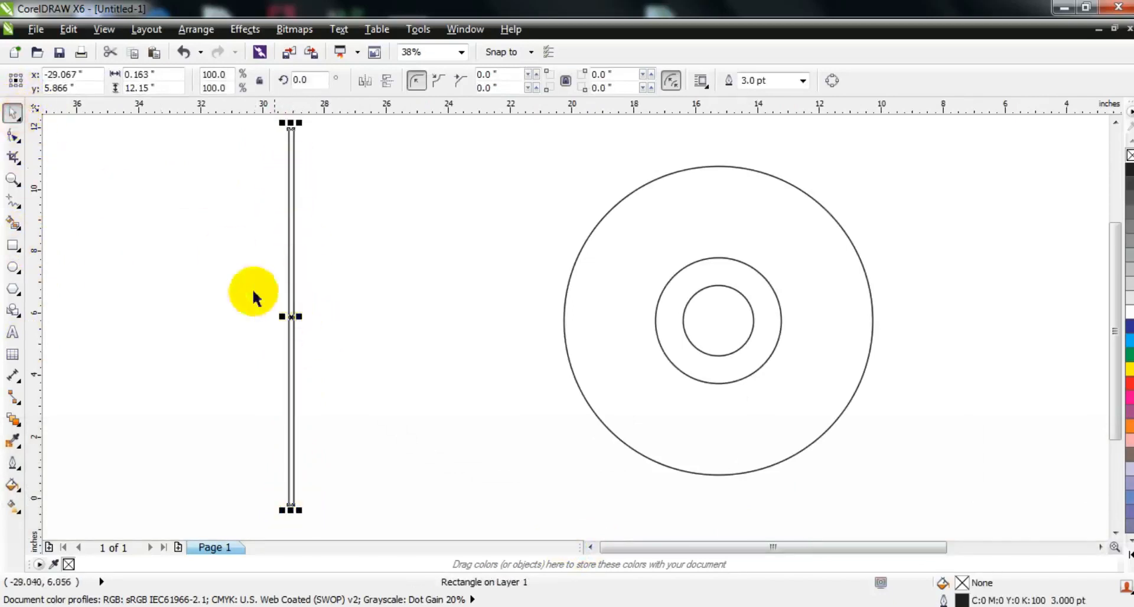
shift+click(741, 213)
key(c)
key(Escape)
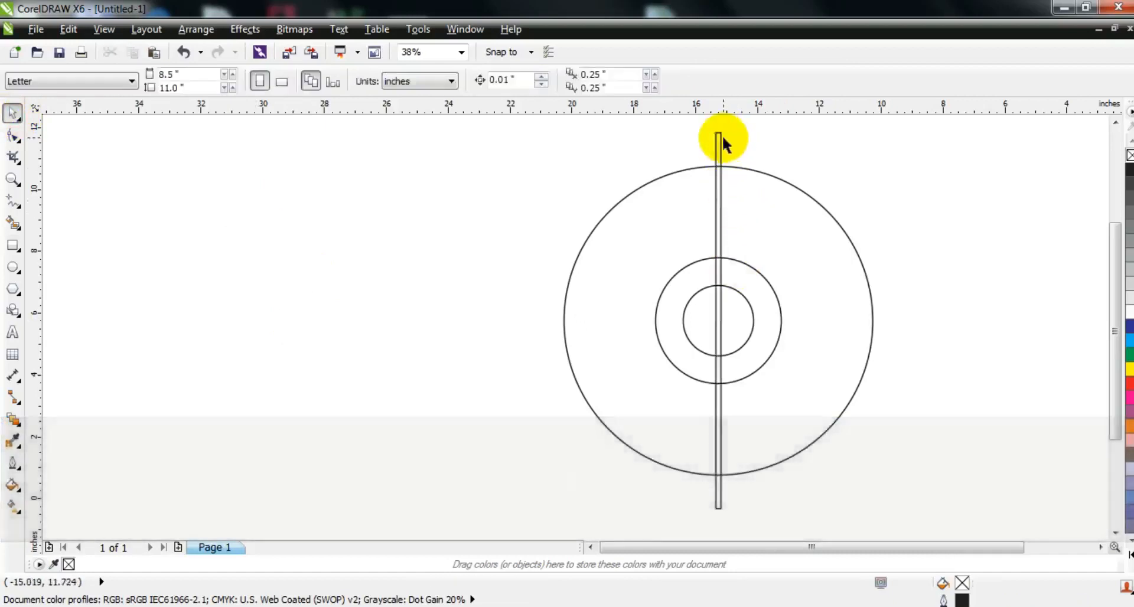
Make three rotated copies of the thin bar at 45° increments around the circles' centre
click(718, 142)
click(719, 145)
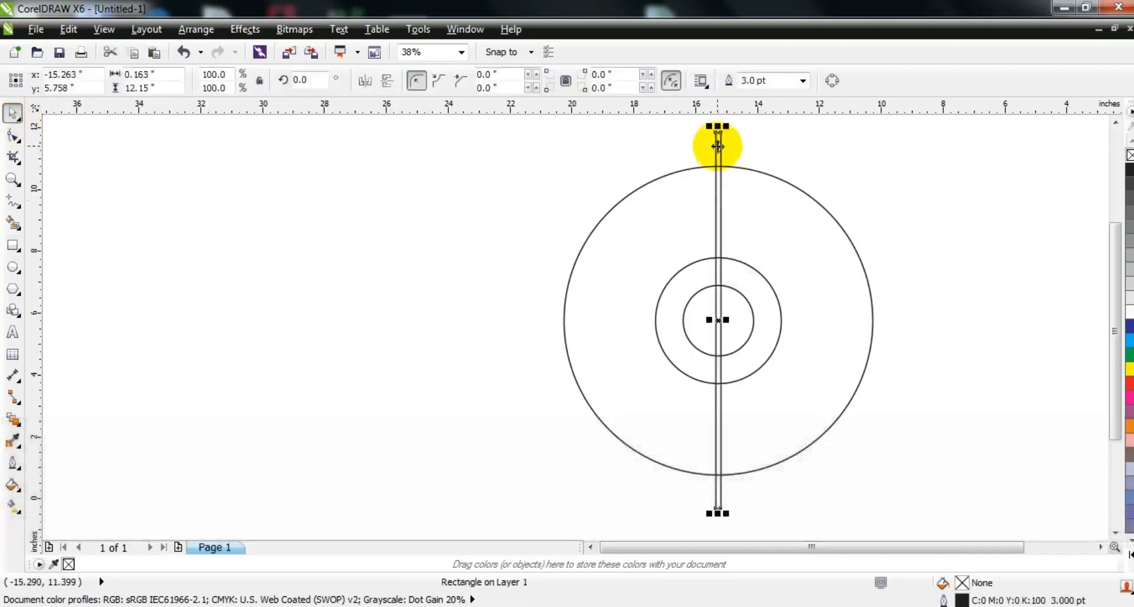
drag(723, 128, 825, 221)
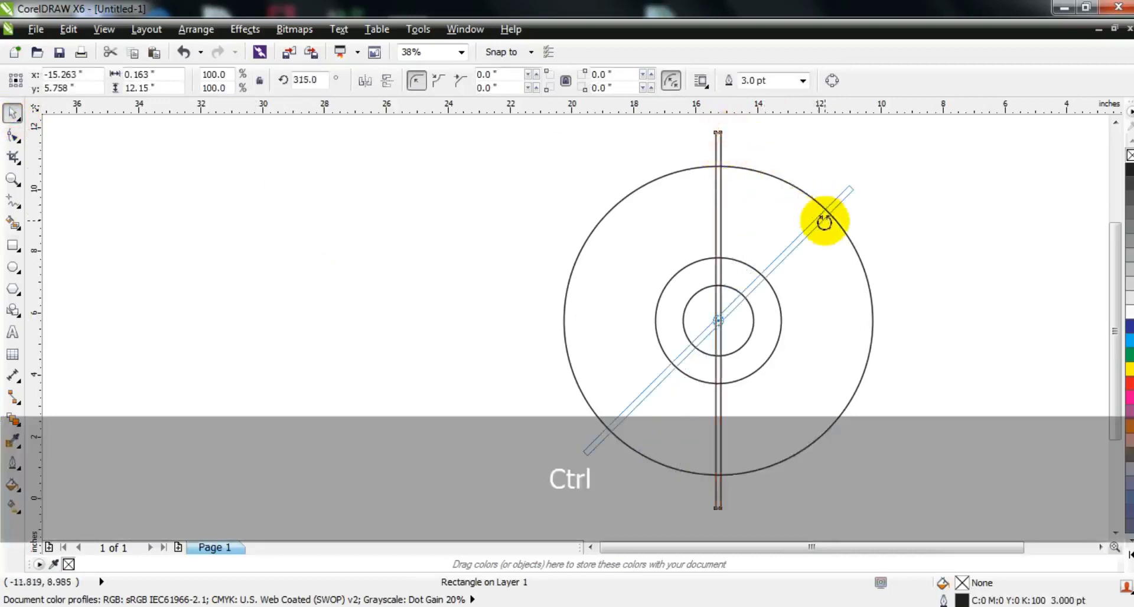
drag(825, 222, 827, 223)
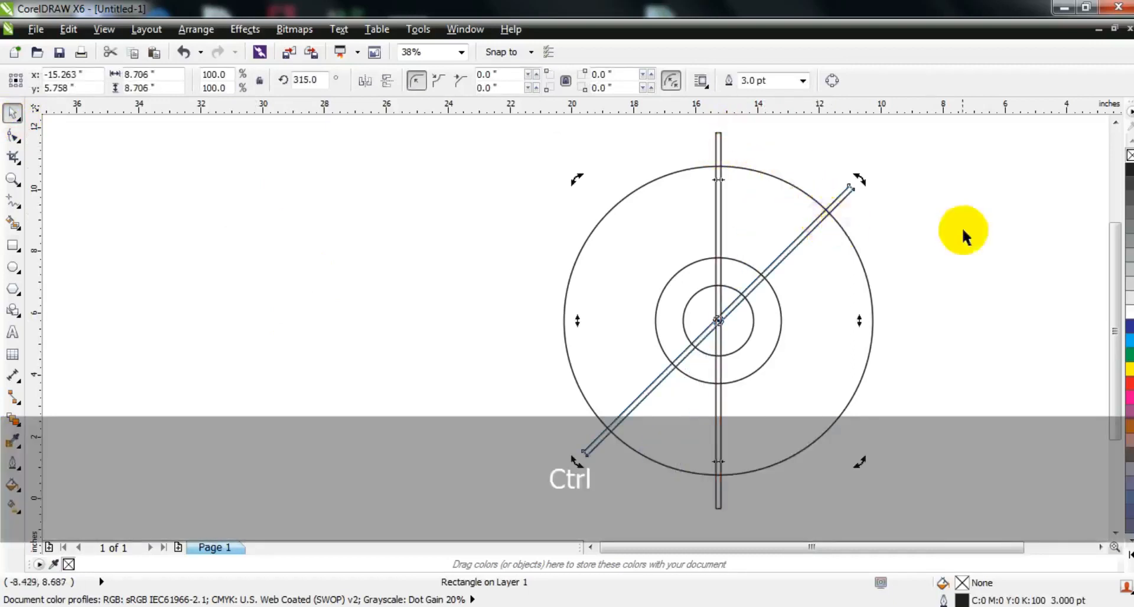
key(ctrl+r)
key(ctrl+r)
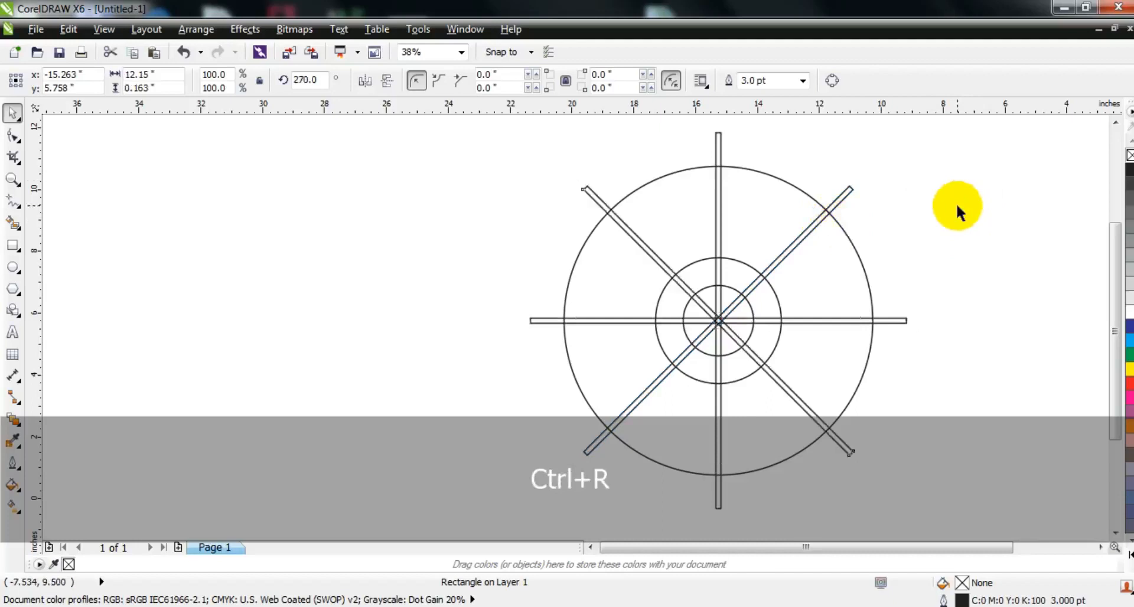
key(Escape)
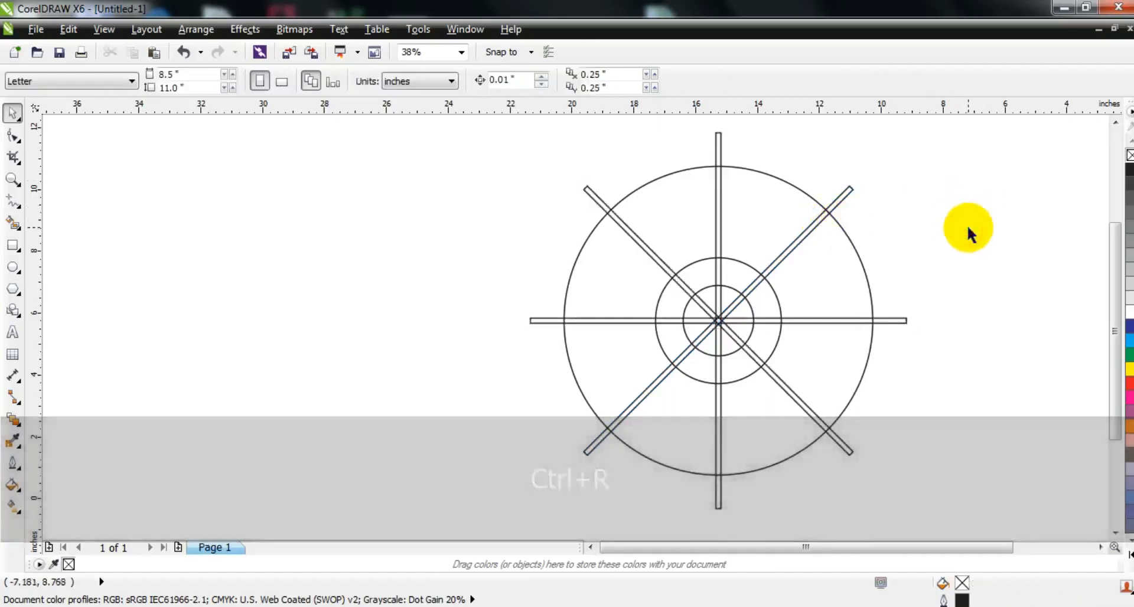
Smart Fill the eight outer sectors and the inner ring sectors with the specified grey fill and 0.5 pt outline
click(13, 224)
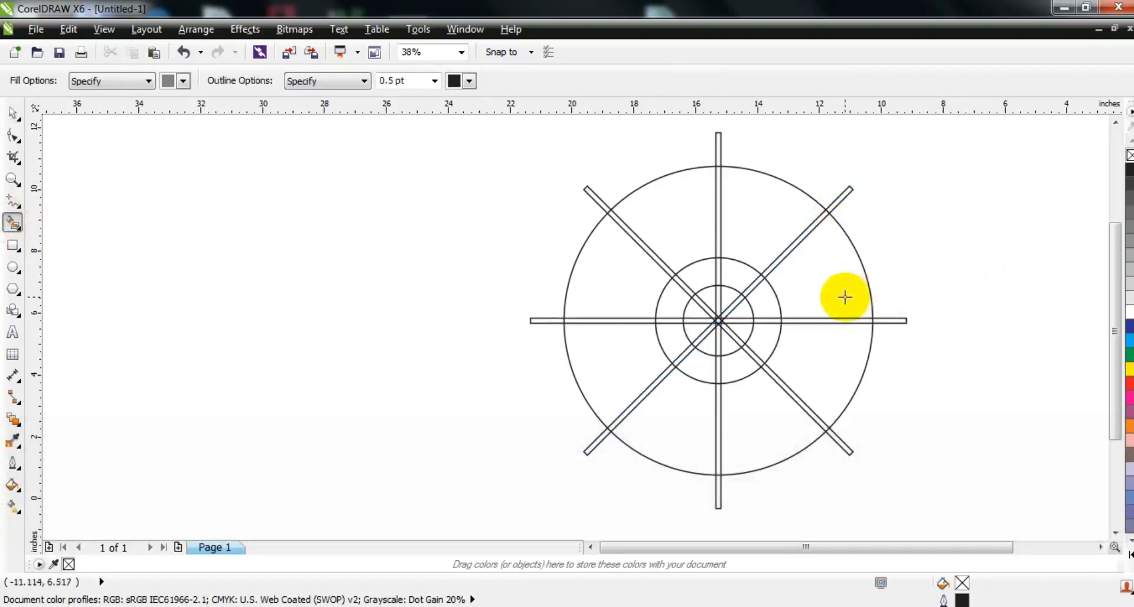
click(818, 272)
click(770, 215)
click(653, 209)
click(602, 272)
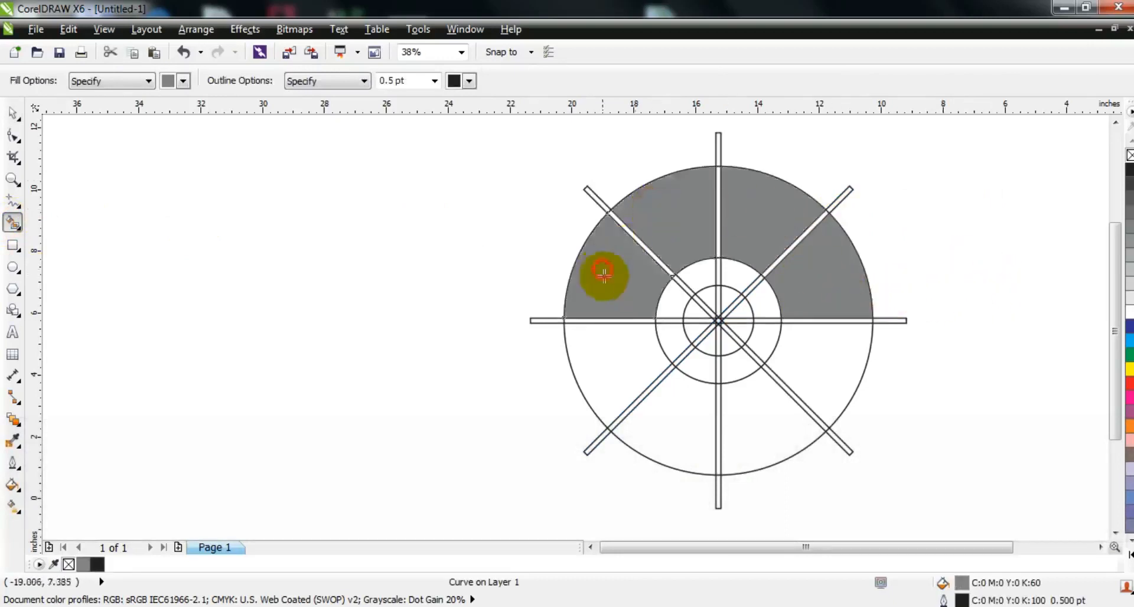
click(598, 344)
click(663, 421)
click(747, 426)
click(809, 374)
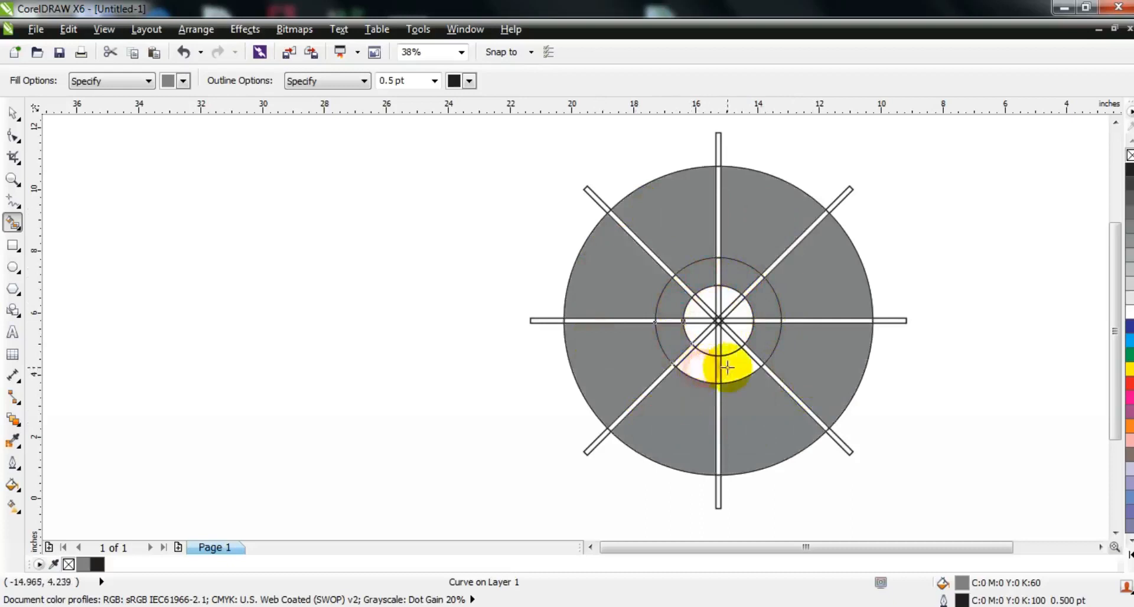
Delete the crossing bars that divide the wheel, leaving only the filled sectors
click(13, 112)
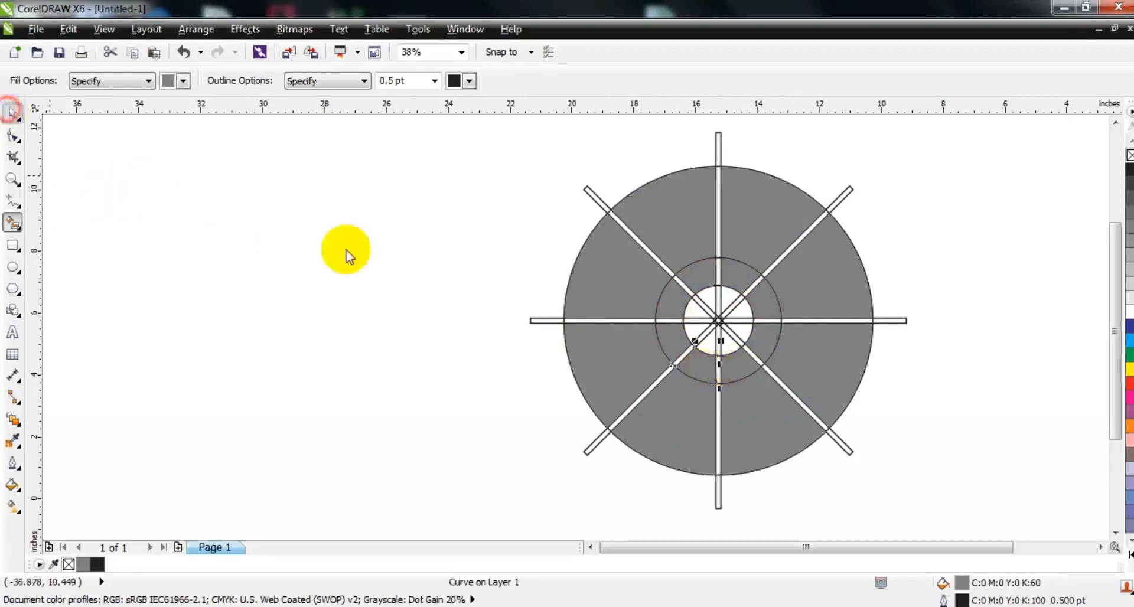
click(719, 307)
key(Delete)
click(723, 310)
key(Delete)
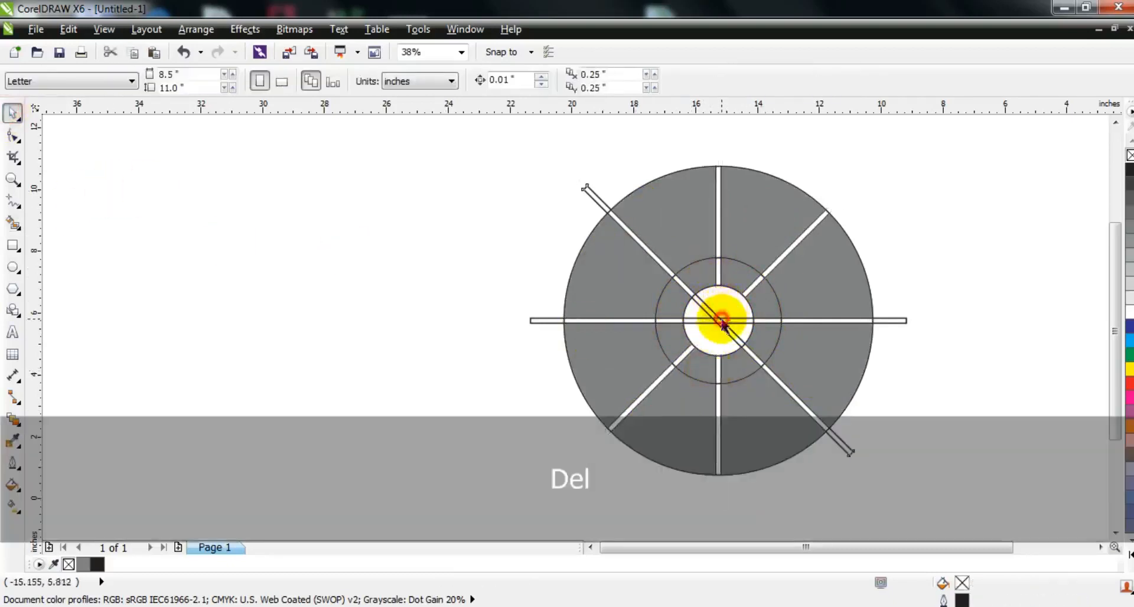
click(722, 320)
key(Delete)
click(722, 319)
key(Delete)
click(723, 318)
key(Delete)
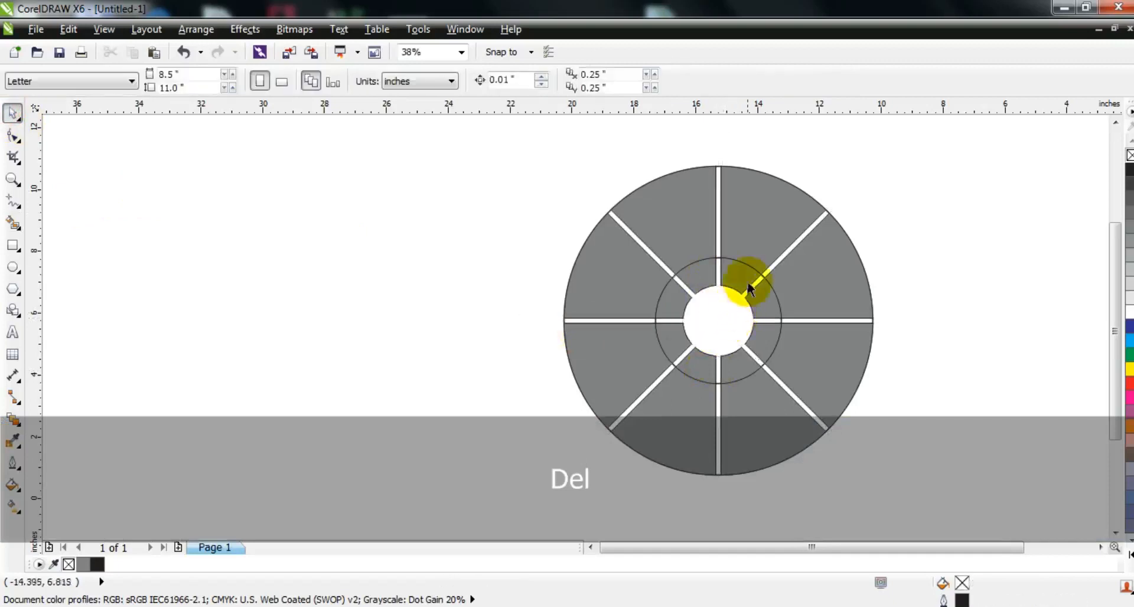
Delete the original outer circle and the middle guide circle from the segmented wheel
click(762, 276)
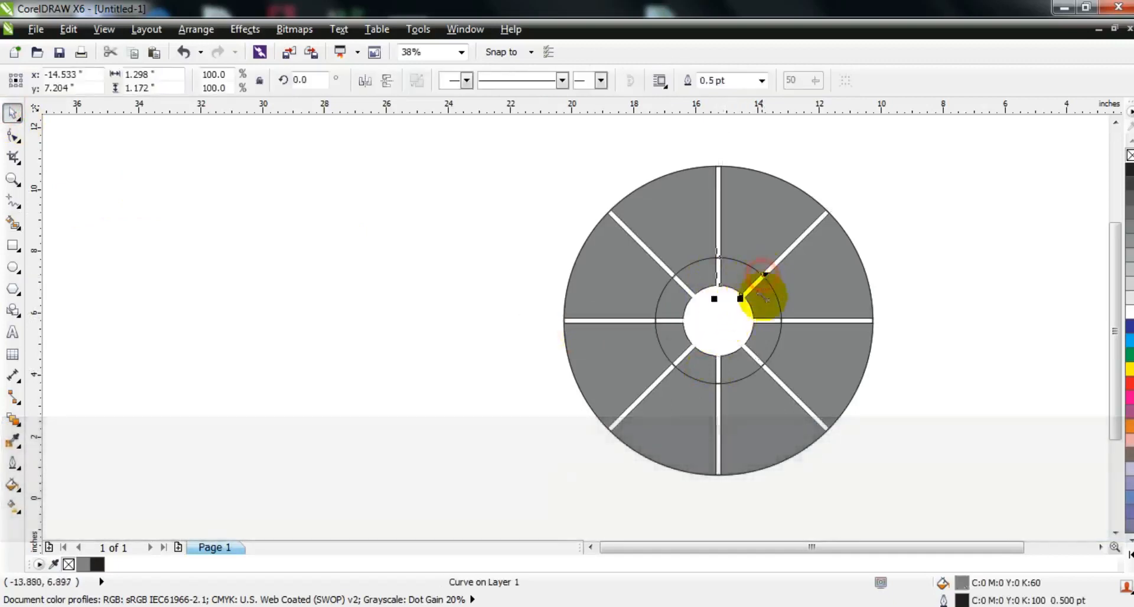
click(707, 345)
click(904, 233)
click(830, 211)
key(Delete)
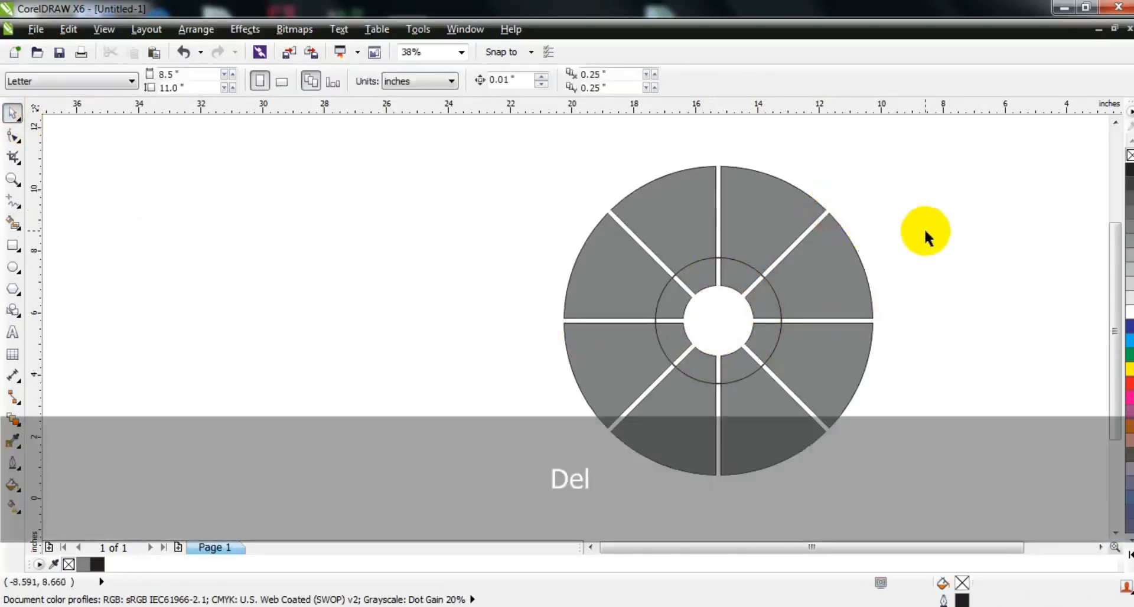
click(762, 275)
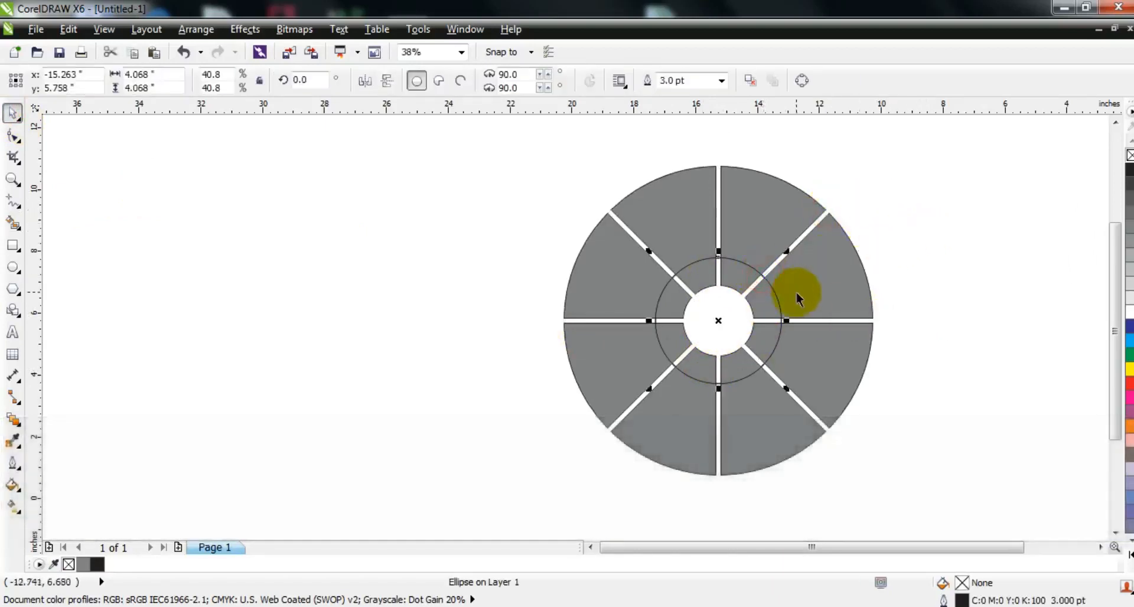
key(Delete)
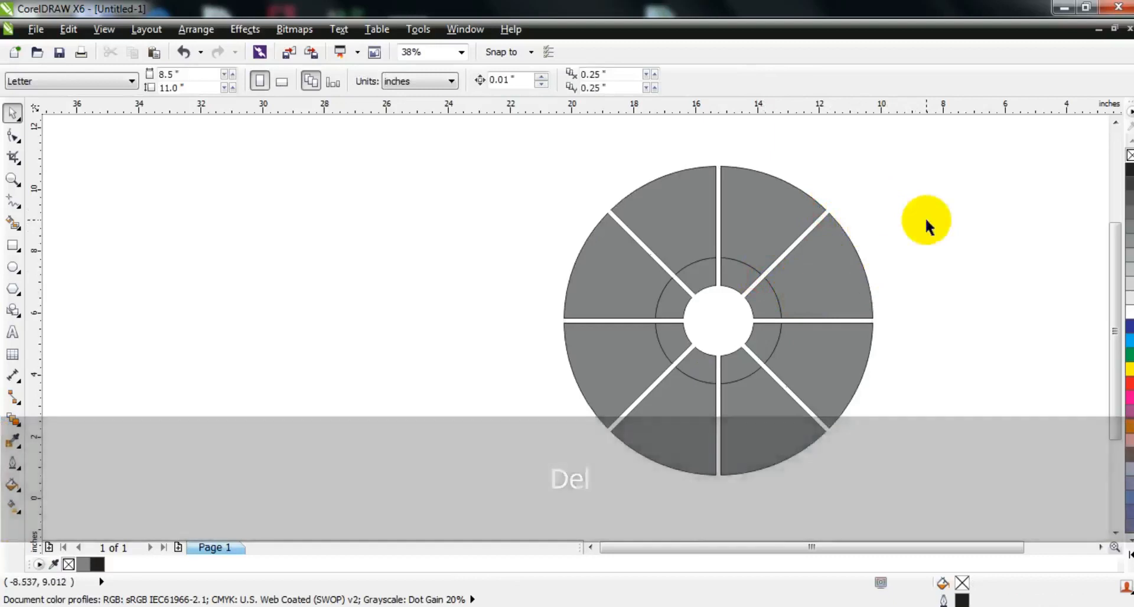
Duplicate the whole segmented wheel and place the copy level with the original on its left side
drag(851, 163, 505, 482)
drag(717, 443, 363, 426)
click(548, 433)
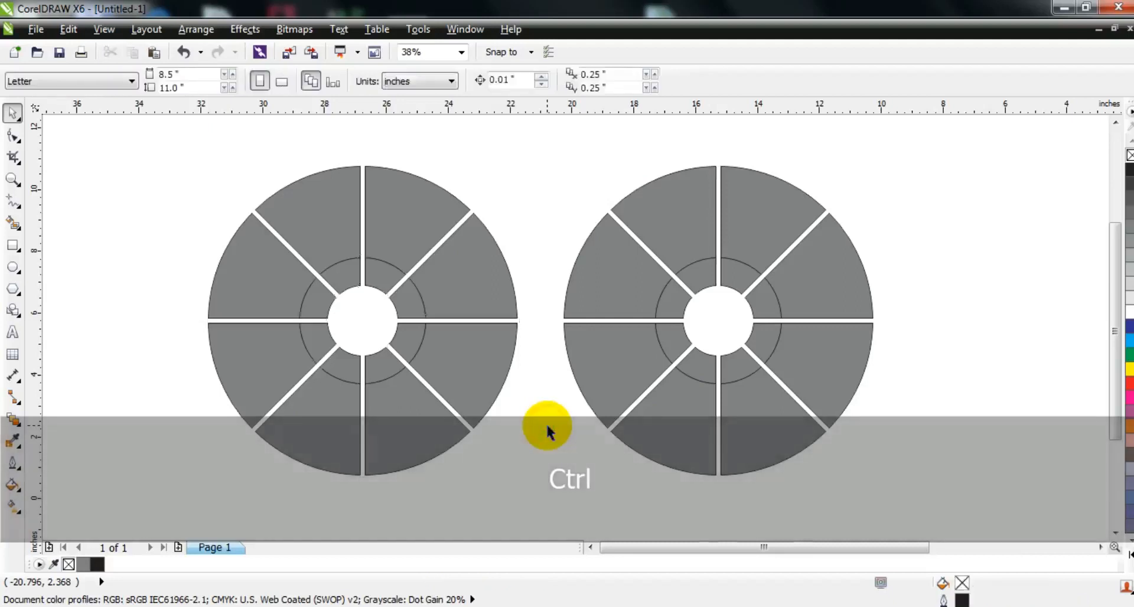
Delete all the upper-half segments of the right wheel, both outer and inner pieces
click(635, 278)
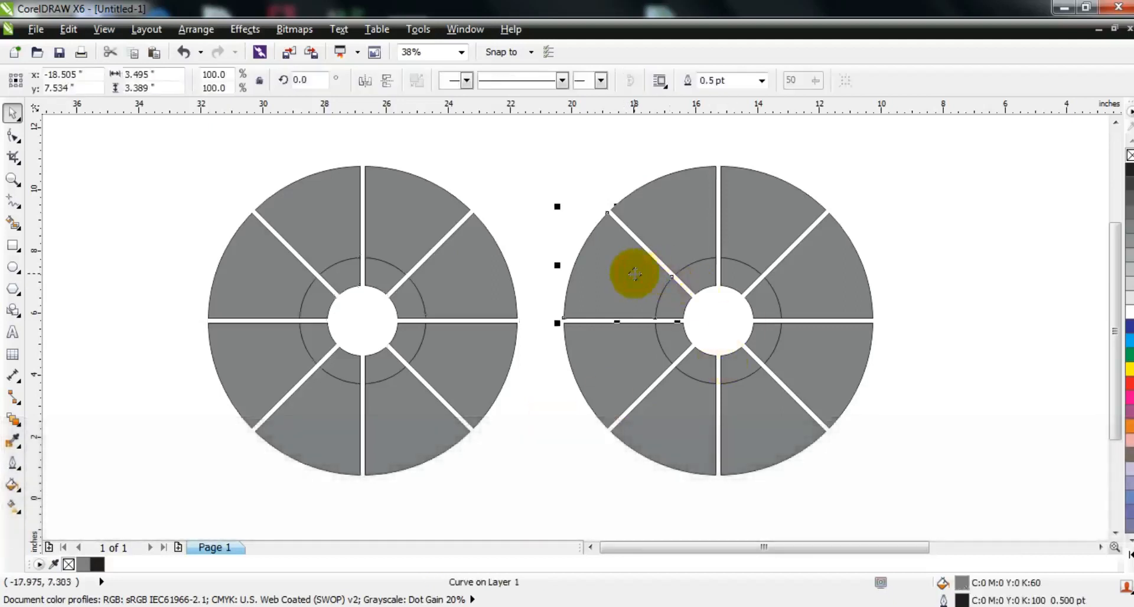
key(Delete)
click(677, 299)
key(Delete)
drag(577, 177, 894, 321)
key(Delete)
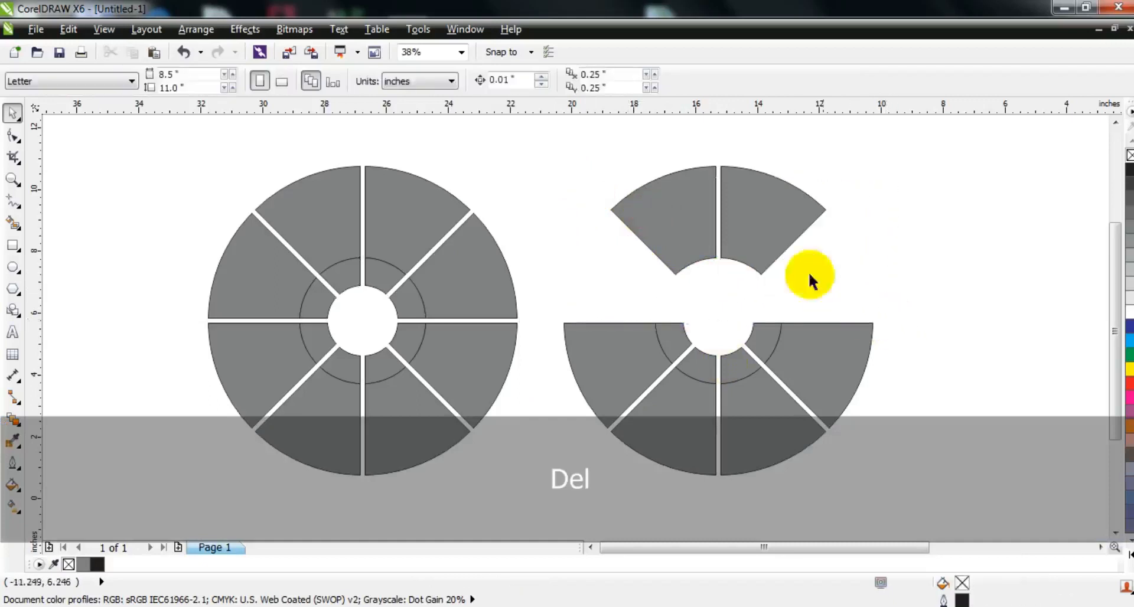
click(759, 236)
key(Delete)
click(689, 236)
key(Delete)
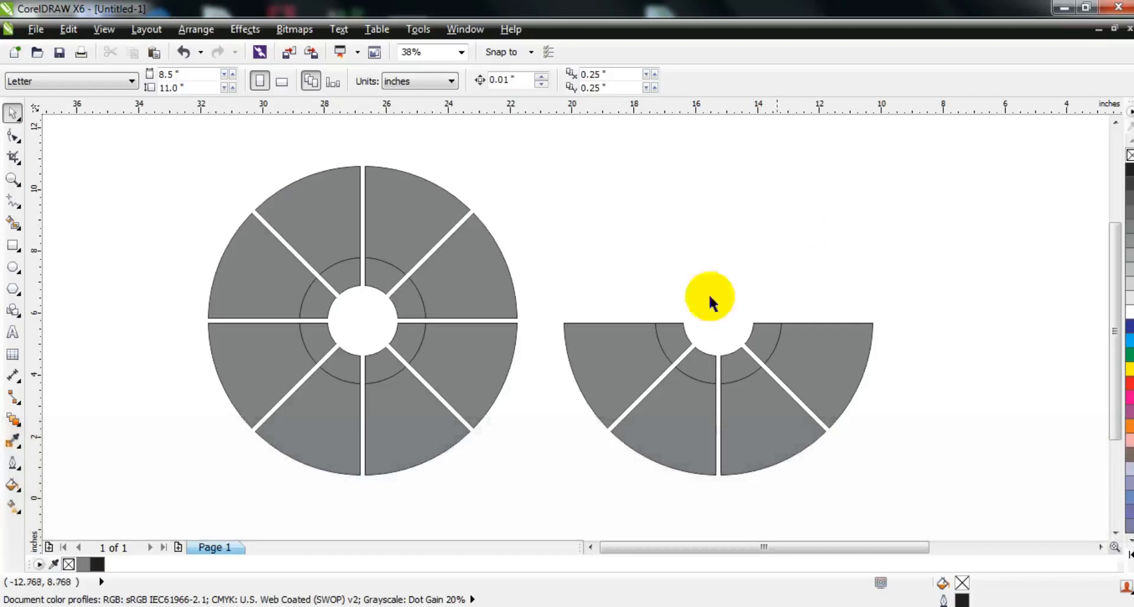
Delete the outer and inner segments in the lower-right quarter of the left wheel
click(391, 454)
key(Delete)
click(389, 379)
key(Delete)
click(408, 346)
key(Delete)
click(464, 373)
key(Delete)
Move the lower half-wheel horizontally under the left wheel's right end so the two form a continuous S-shaped band
drag(876, 284, 540, 506)
drag(608, 381, 443, 405)
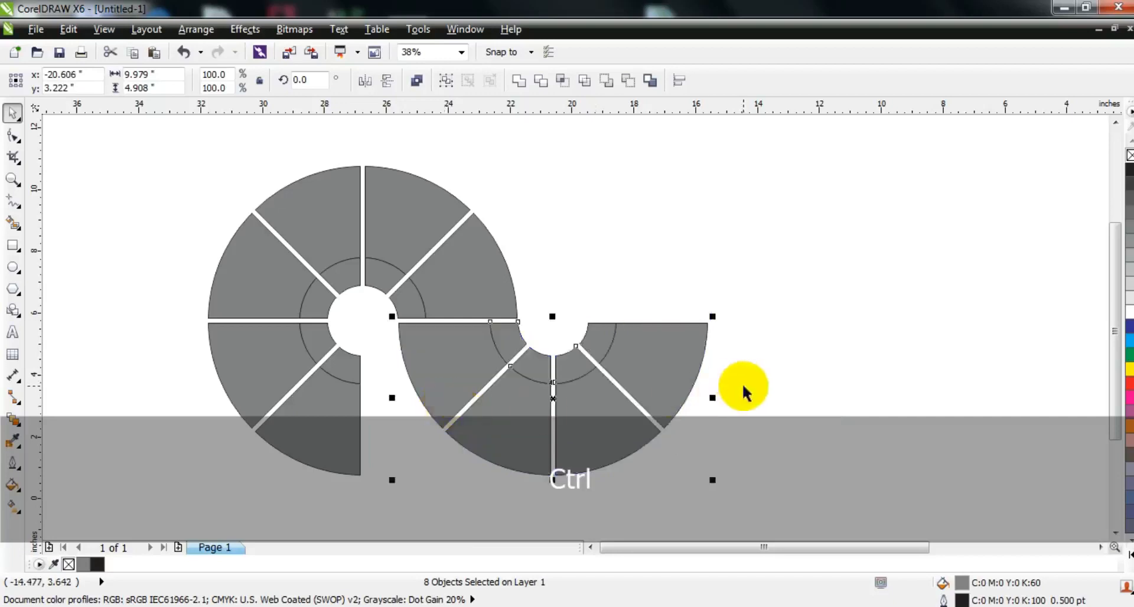
click(738, 390)
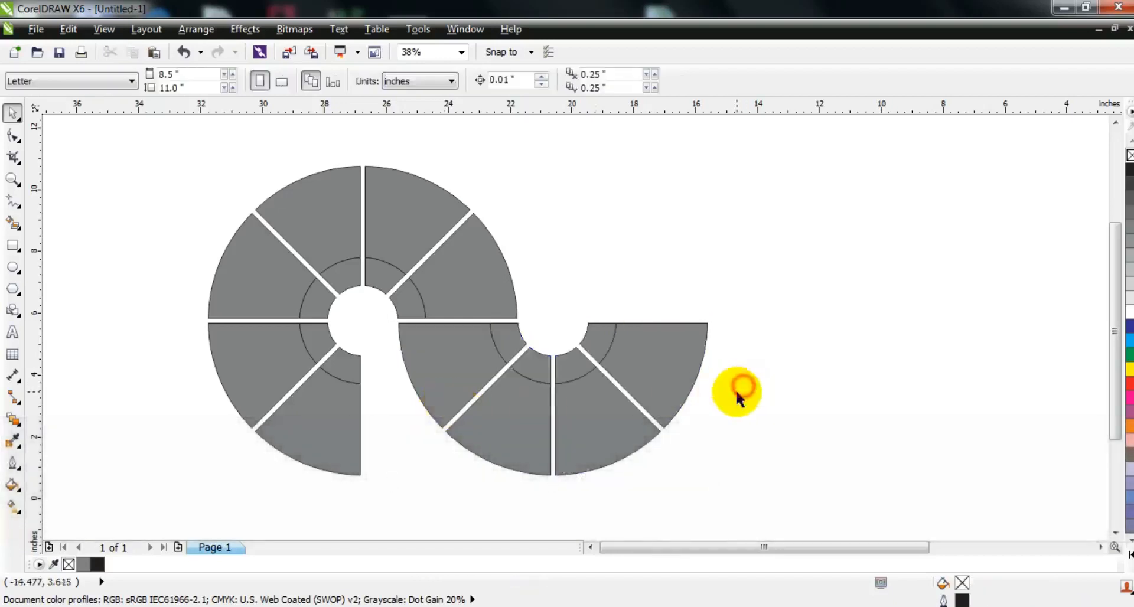
Draw a rectangle about 3.85 by 0.92 inches above the half-wheel's open right end and fit its side to the band
click(13, 245)
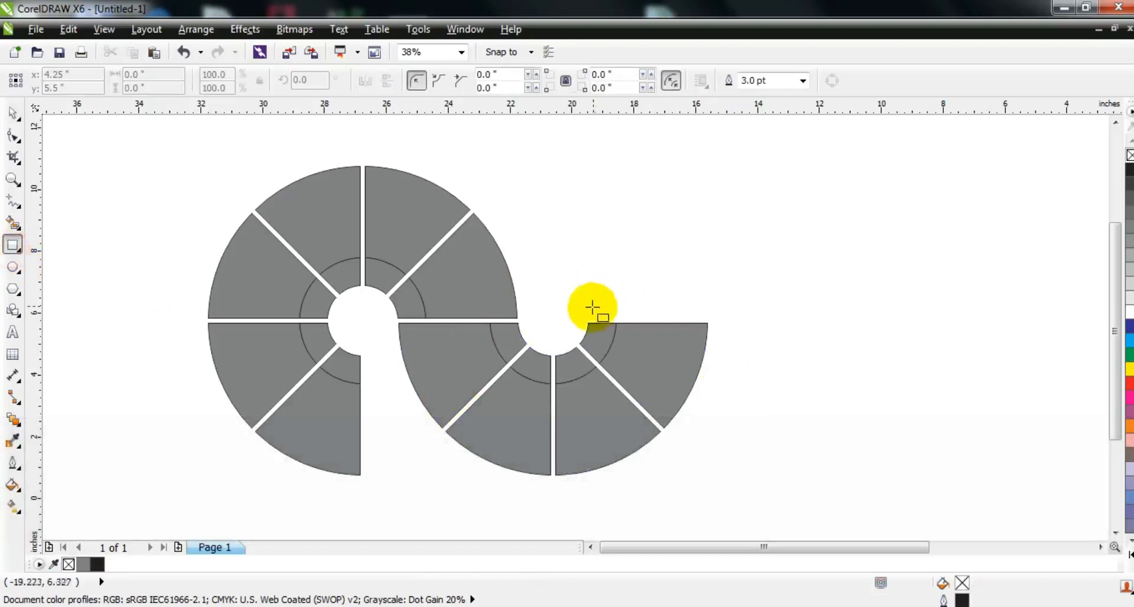
drag(587, 317, 706, 289)
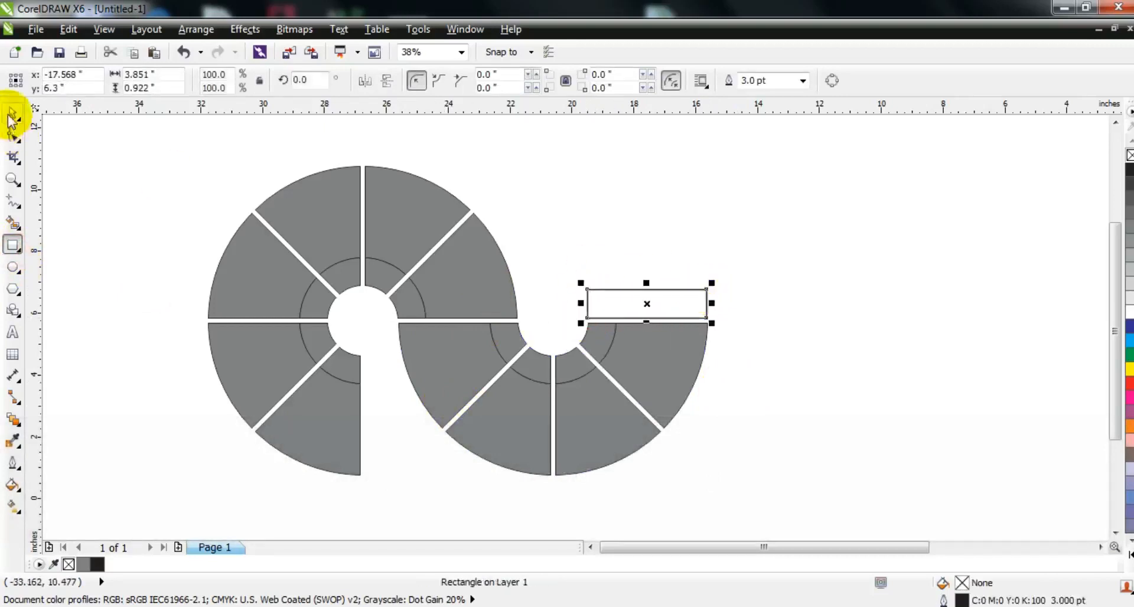
click(11, 118)
drag(581, 303, 585, 305)
Convert the rectangle to curves and stretch it upward into a tall block, undoing the last stray node move
click(11, 141)
key(ctrl+q)
drag(557, 233, 704, 233)
drag(697, 172, 708, 169)
key(ctrl+z)
Draw a square left of the segmented band and rotate it 45° into a diamond
click(12, 247)
mouse_move(89, 170)
mouse_down()
mouse_move(144, 291)
mouse_move(229, 310)
mouse_move(204, 244)
mouse_up()
click(13, 115)
click(148, 244)
Convert the diamond to curves and delete its lowest node to form an upward-pointing triangle
click(13, 136)
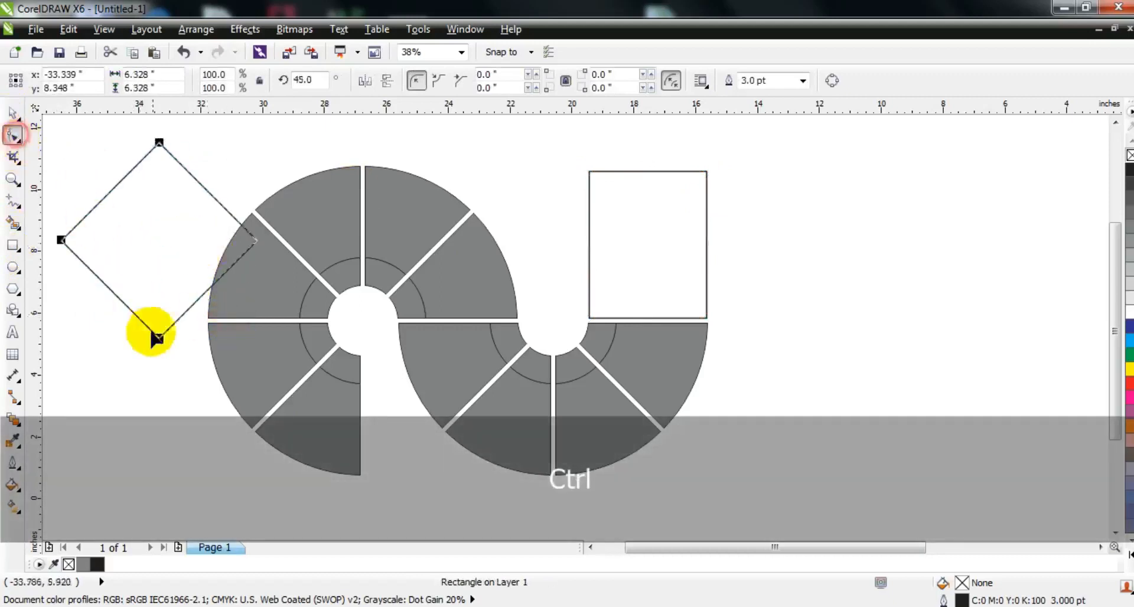
key(ctrl+q)
double_click(159, 337)
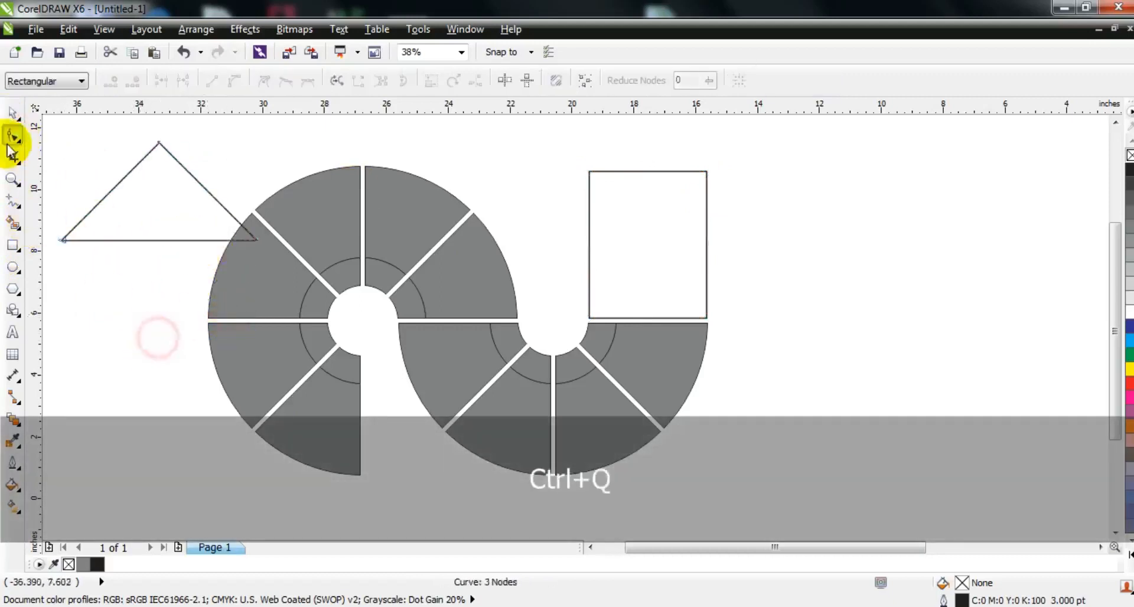
Center the triangle horizontally on the tall block and resize it to 4.99 by 1.89 inches as an arrowhead over its upper edge
click(12, 112)
shift+click(666, 197)
key(c)
key(Escape)
drag(729, 238, 726, 207)
drag(654, 185, 648, 168)
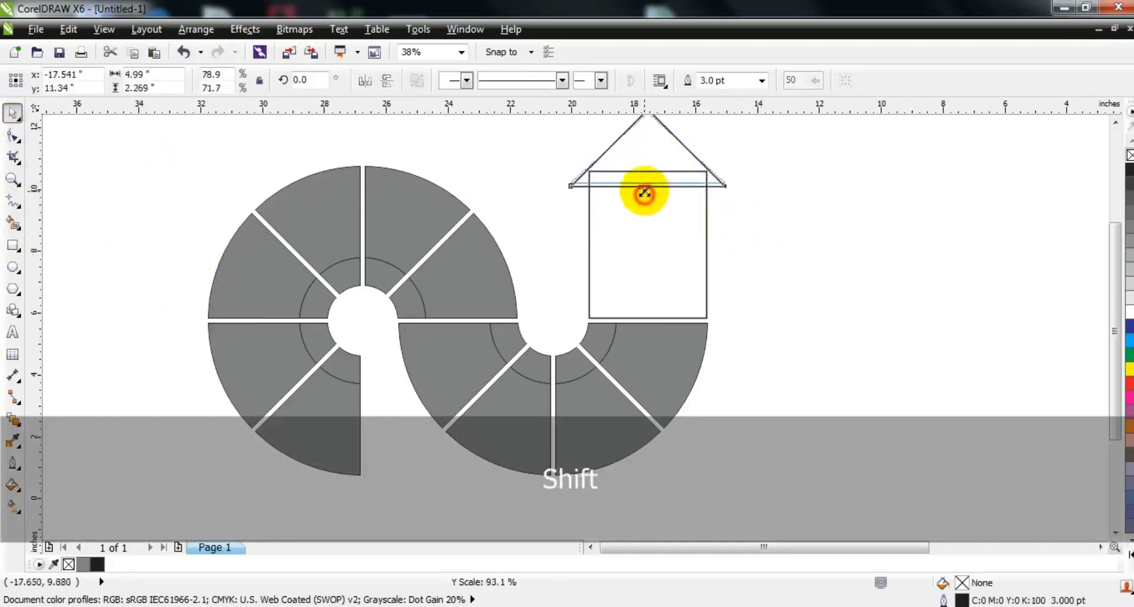
drag(644, 186, 649, 158)
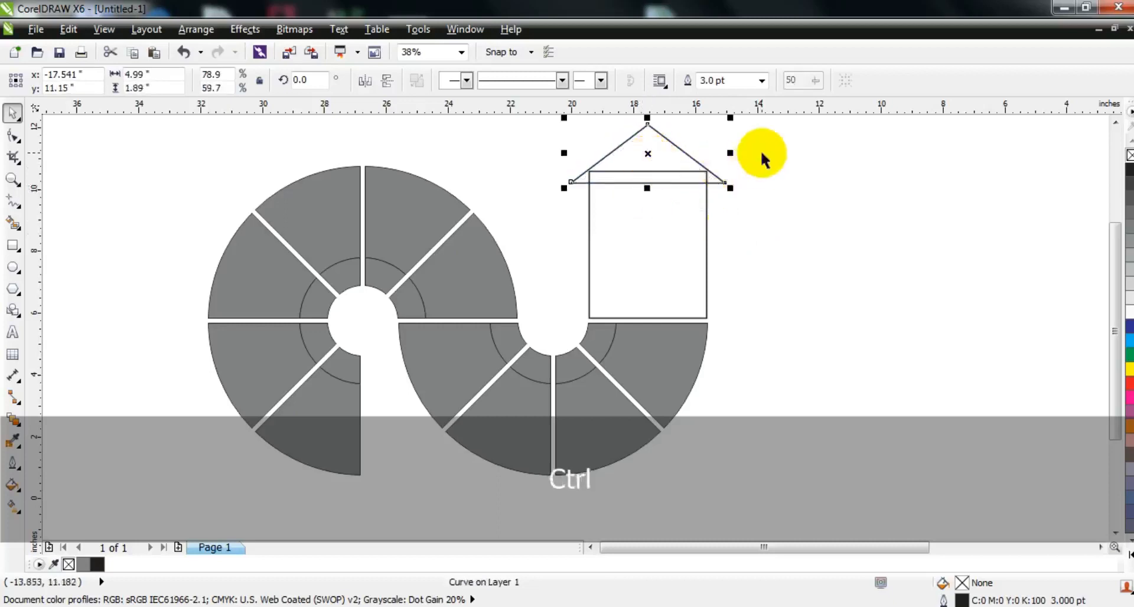
click(762, 158)
Shorten the rectangular shaft by raising the two nodes of its lower edge
click(671, 231)
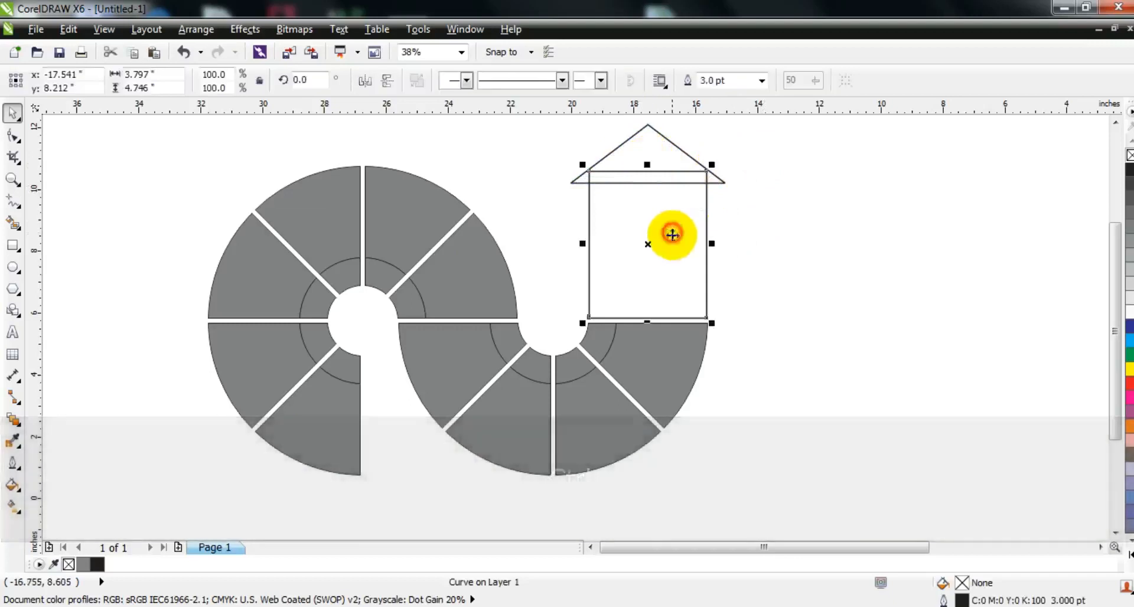
click(13, 135)
key(ctrl+q)
drag(707, 322, 709, 295)
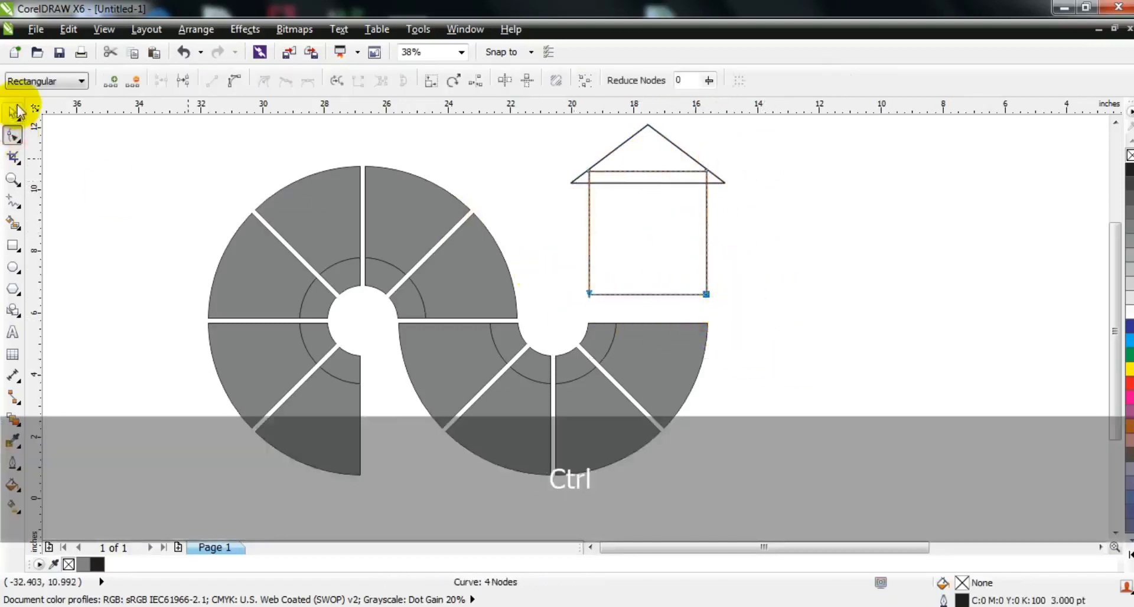
Move the shaft and triangle straight down together until the shaft sits just above the half-wheel's open end
click(13, 112)
drag(754, 118, 547, 319)
drag(653, 217, 647, 239)
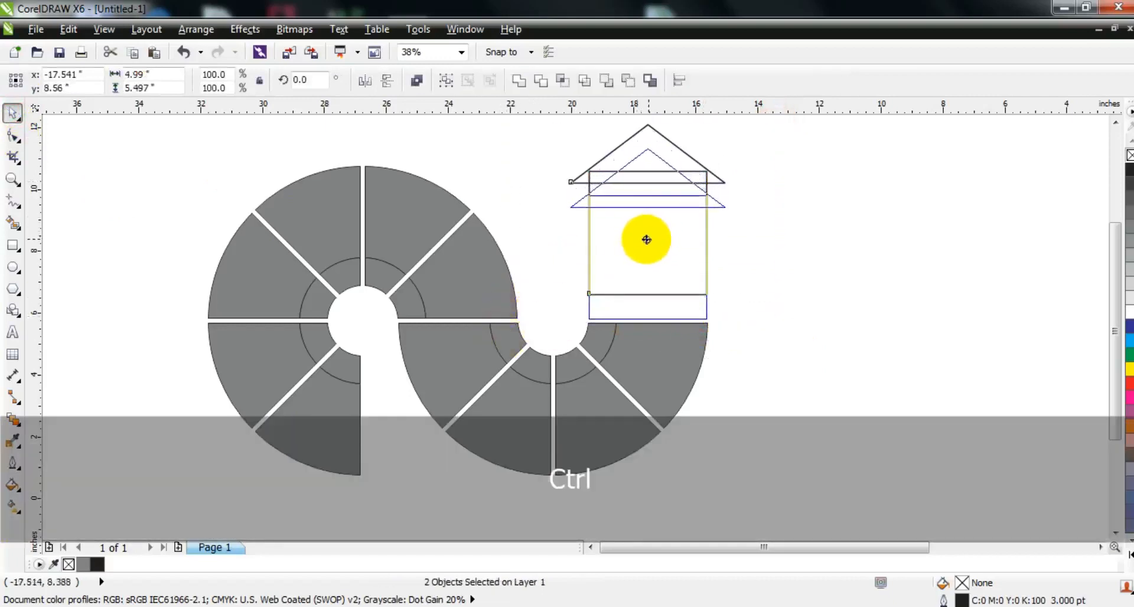
click(773, 251)
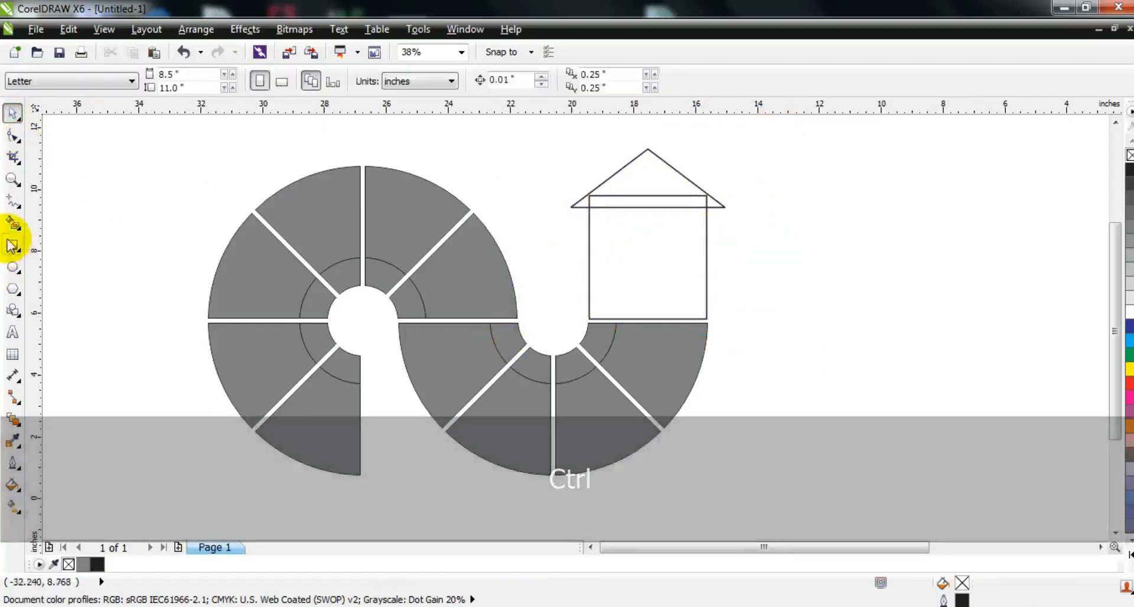
Smart-fill the shaft and triangle with grey and a 0.5 pt outline, and weld the filled shapes into one arrow
click(13, 223)
click(679, 240)
click(659, 178)
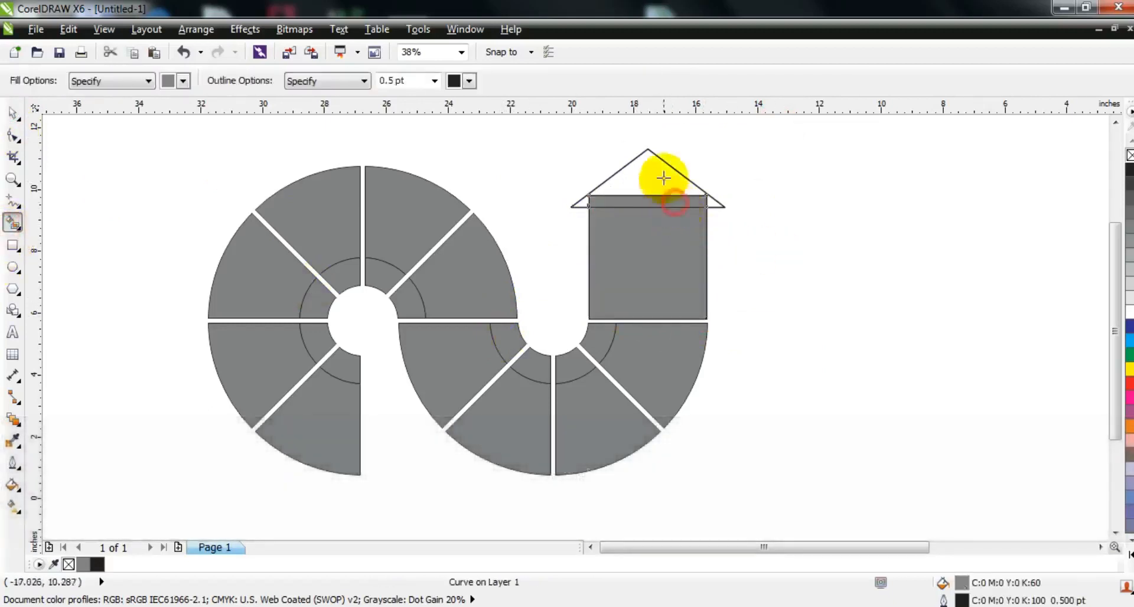
click(13, 112)
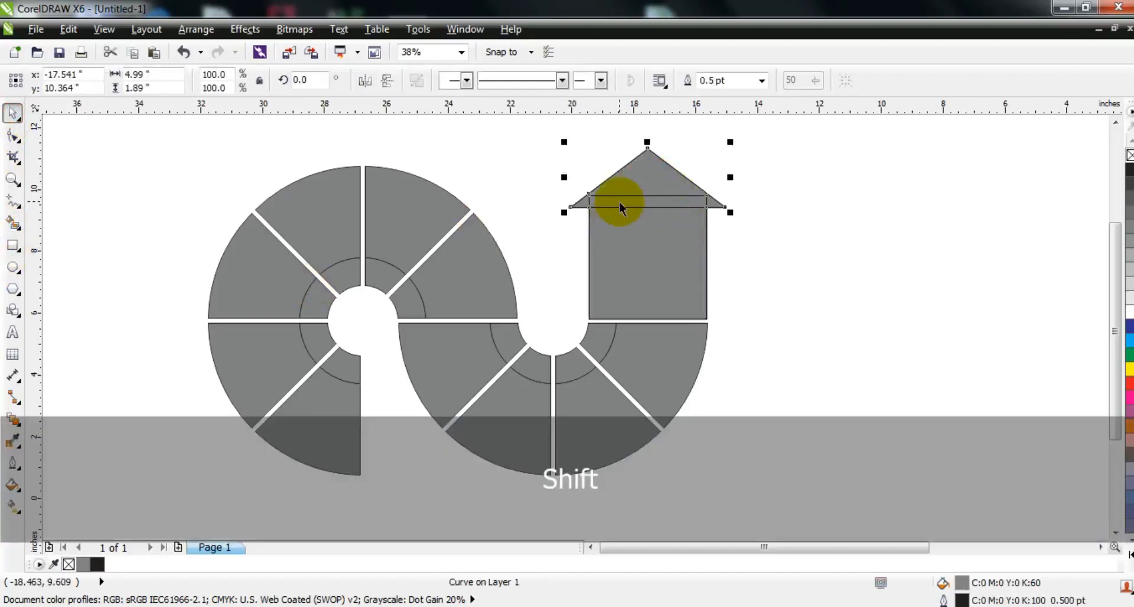
shift+click(620, 204)
click(520, 83)
click(772, 278)
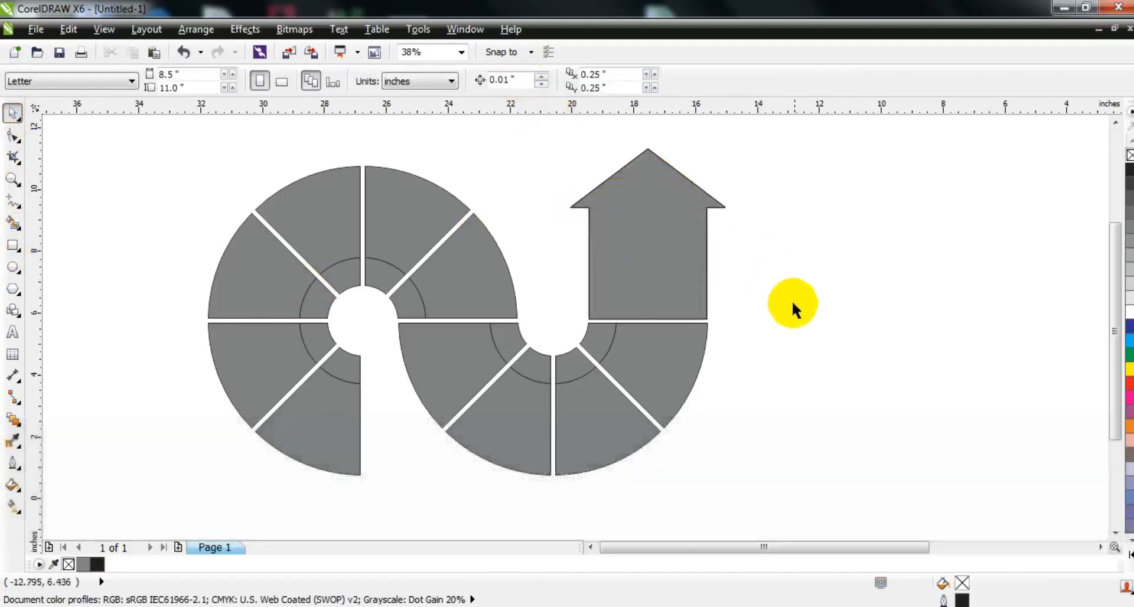
Draw a background rectangle about 22.39 by 12.94 inches around the graphic, fill it with 10% black and send it to the back
key(F3)
key(Escape)
click(12, 244)
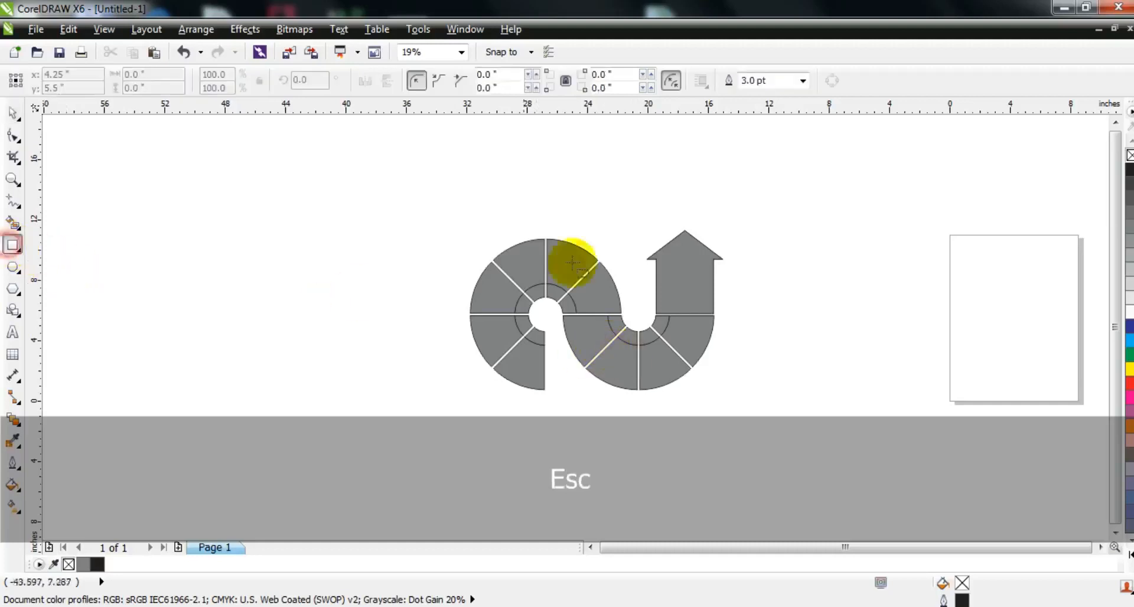
drag(442, 210, 780, 405)
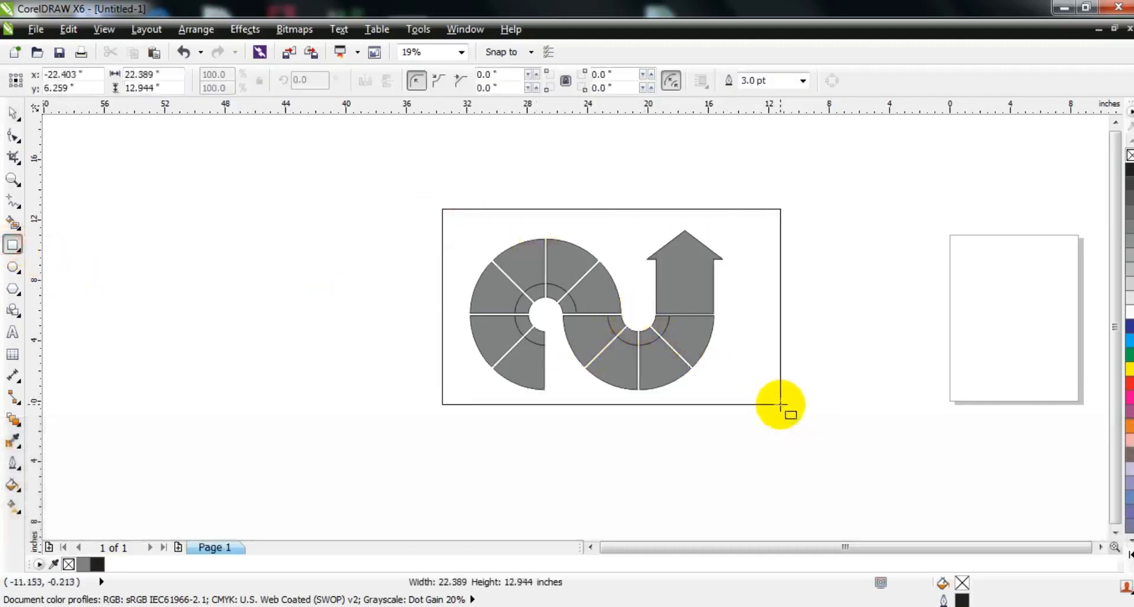
click(1130, 297)
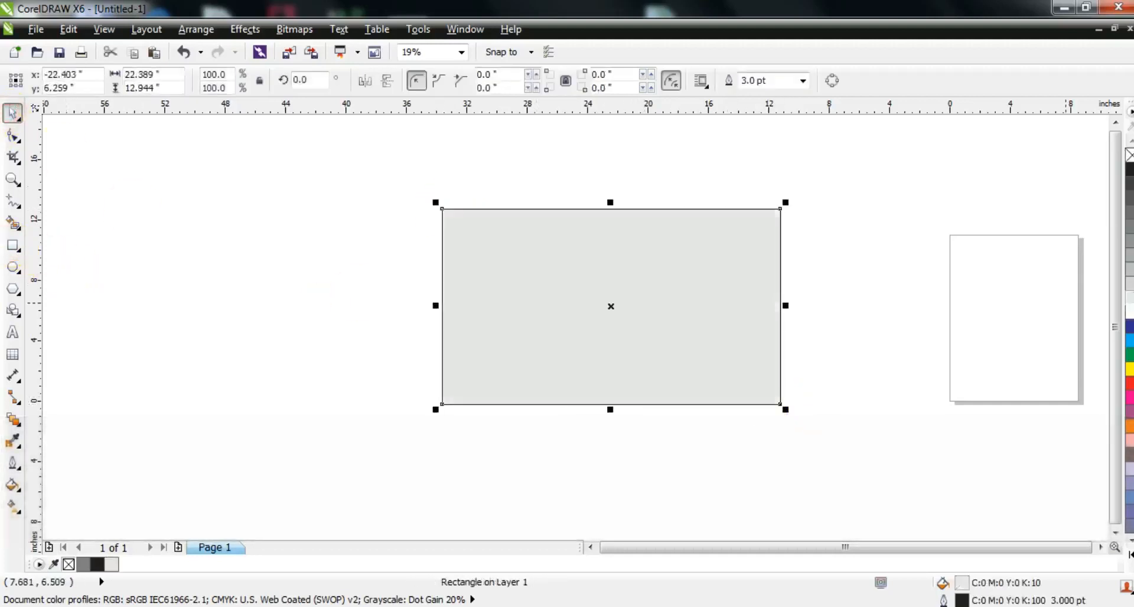
key(shift+Page_Down)
key(shift+F2)
key(Escape)
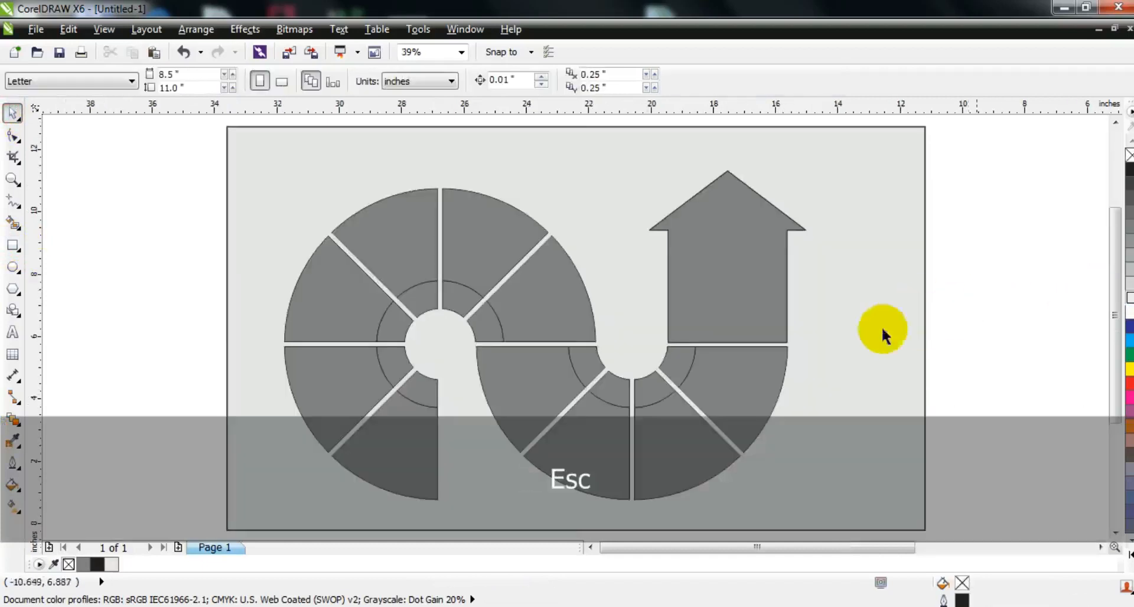
Fill the ten large outer sectors of the S-curve with white
click(407, 467)
shift+click(311, 375)
shift+click(332, 273)
shift+click(404, 223)
shift+click(478, 222)
shift+click(537, 278)
shift+click(524, 379)
shift+click(562, 458)
shift+click(689, 454)
shift+click(743, 401)
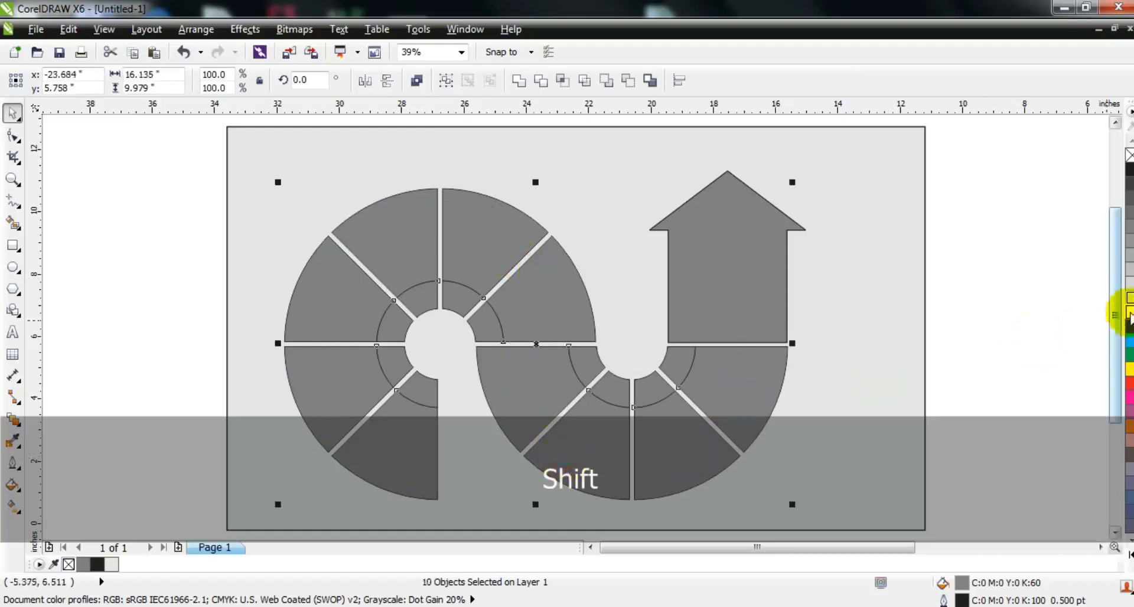
click(1130, 304)
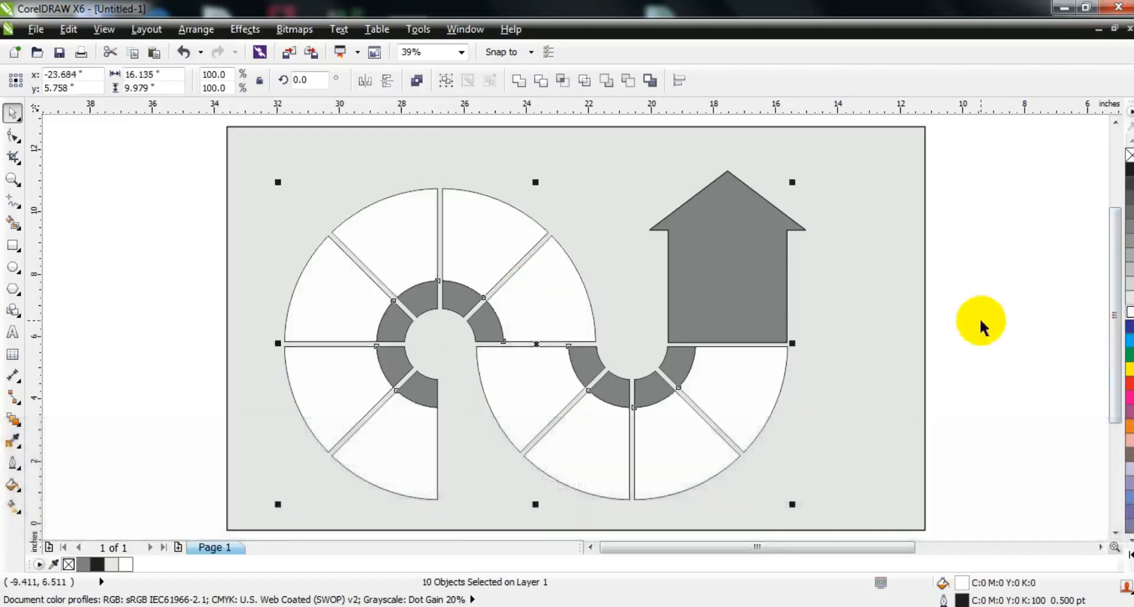
click(980, 325)
Repeat the white fill on the arrow shape
click(689, 284)
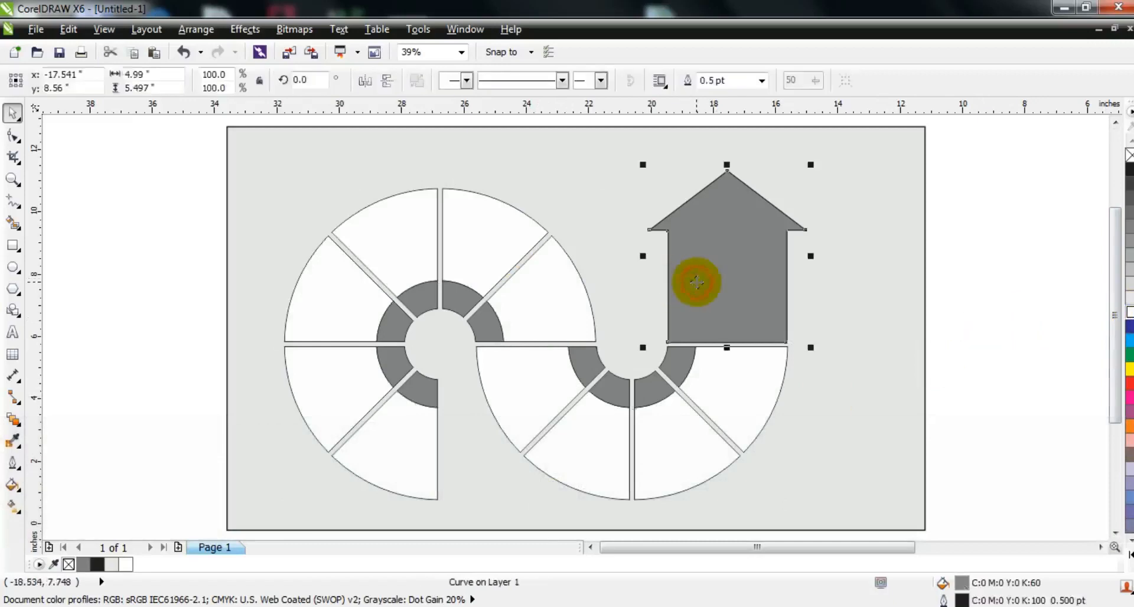
key(ctrl+r)
key(Escape)
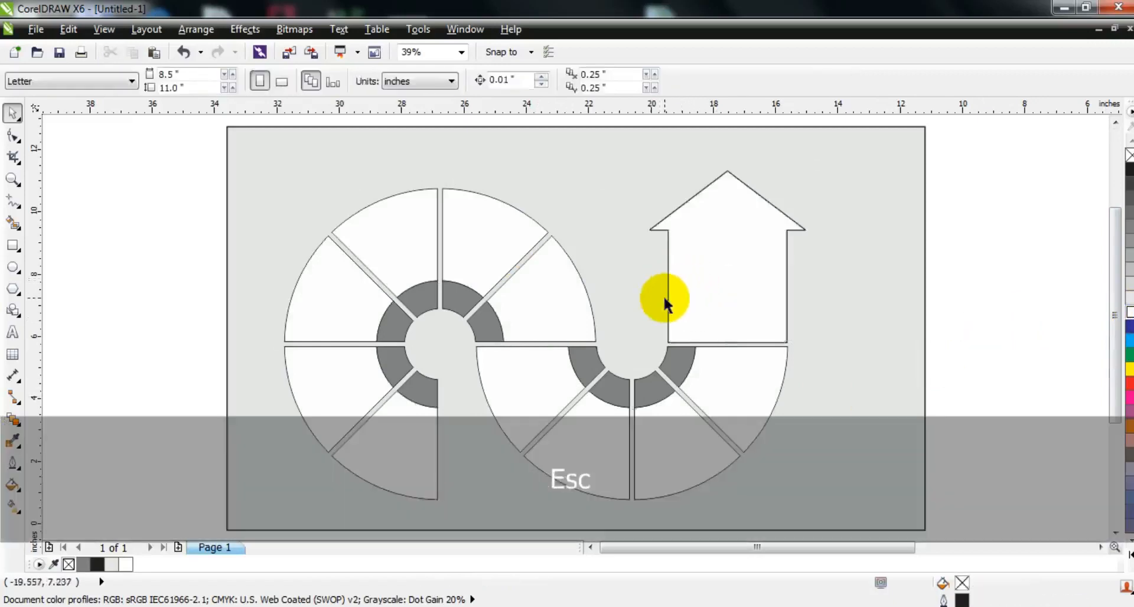
Try a darker grey fill on the background rectangle, and undo the recent recolouring of the background and arrow
click(675, 357)
key(shift+F2)
key(F3)
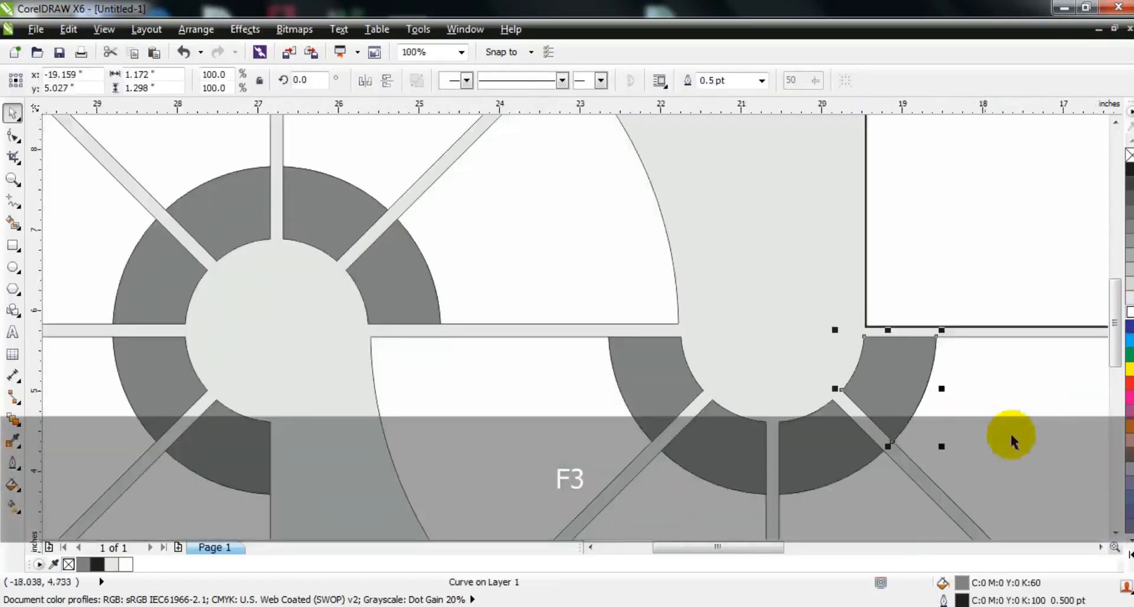
key(F3)
click(857, 328)
key(shift+F2)
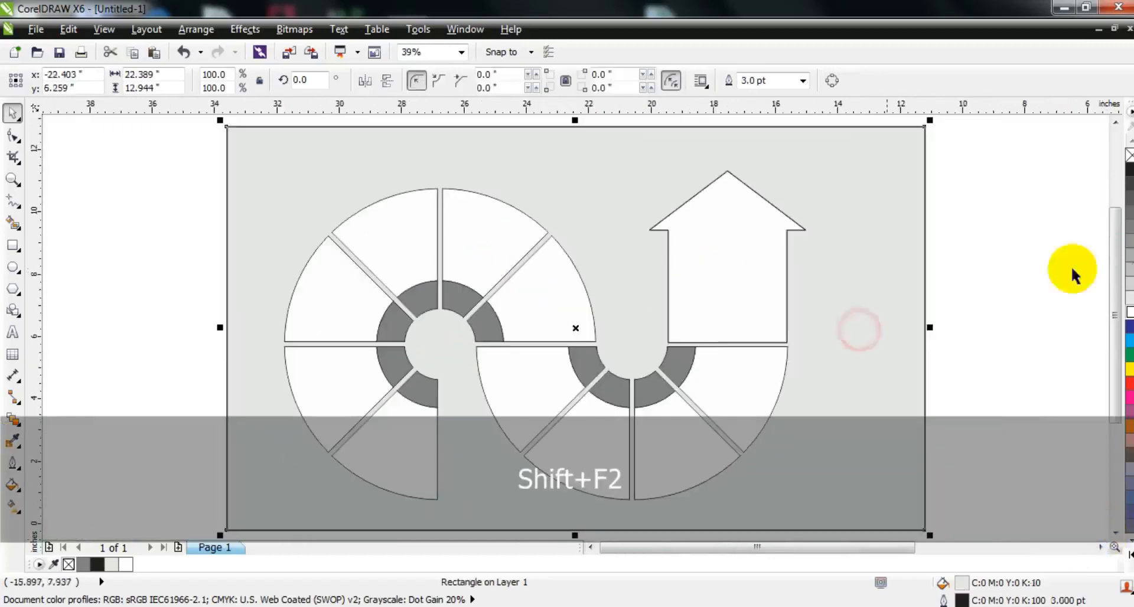
click(1003, 286)
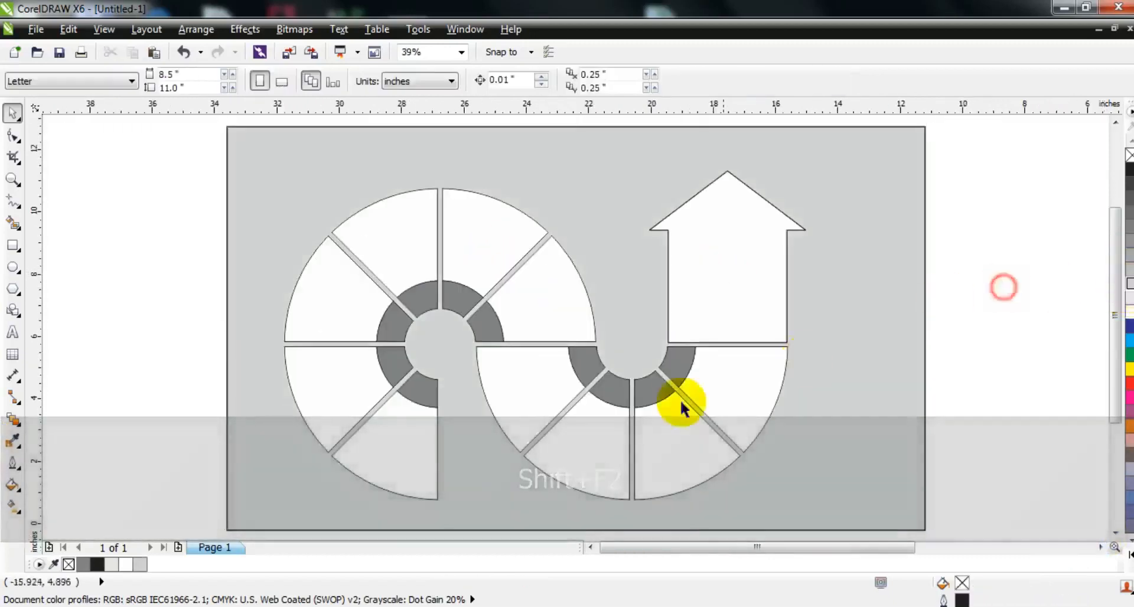
click(671, 372)
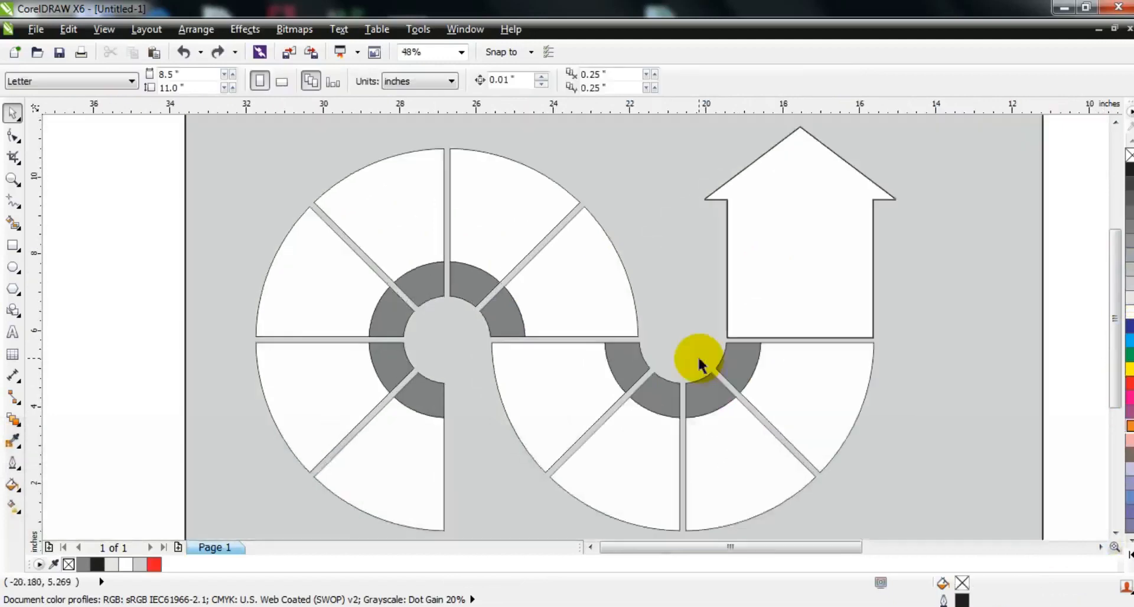
key(ctrl+z)
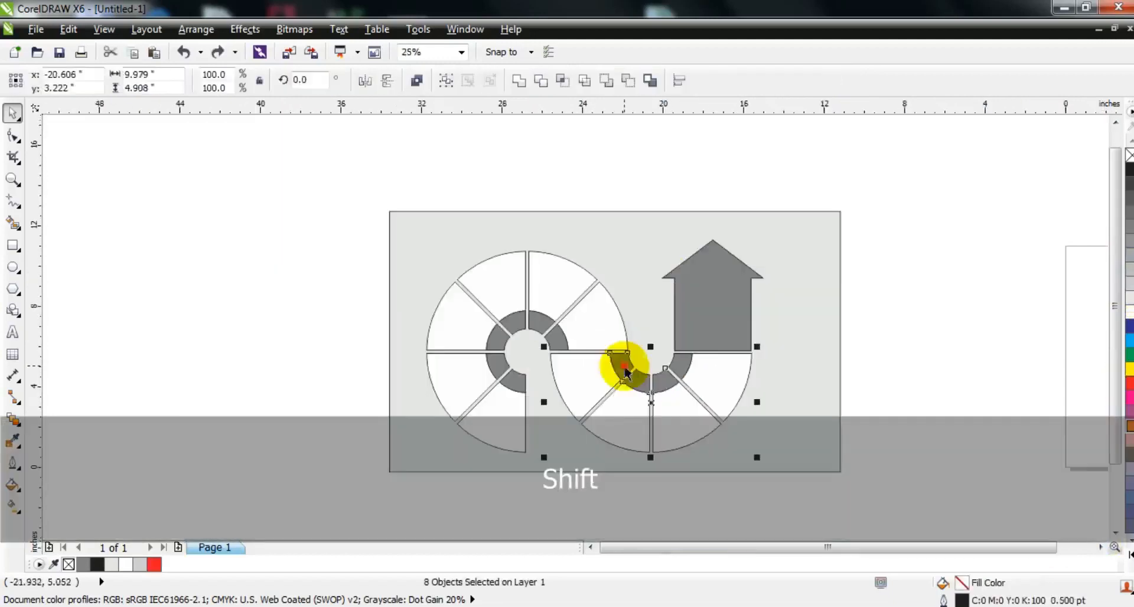
Move the lower half-wheel and the arrow about 0.83 inches to the right and delete the leftover shaft and triangle outlines
shift+click(721, 323)
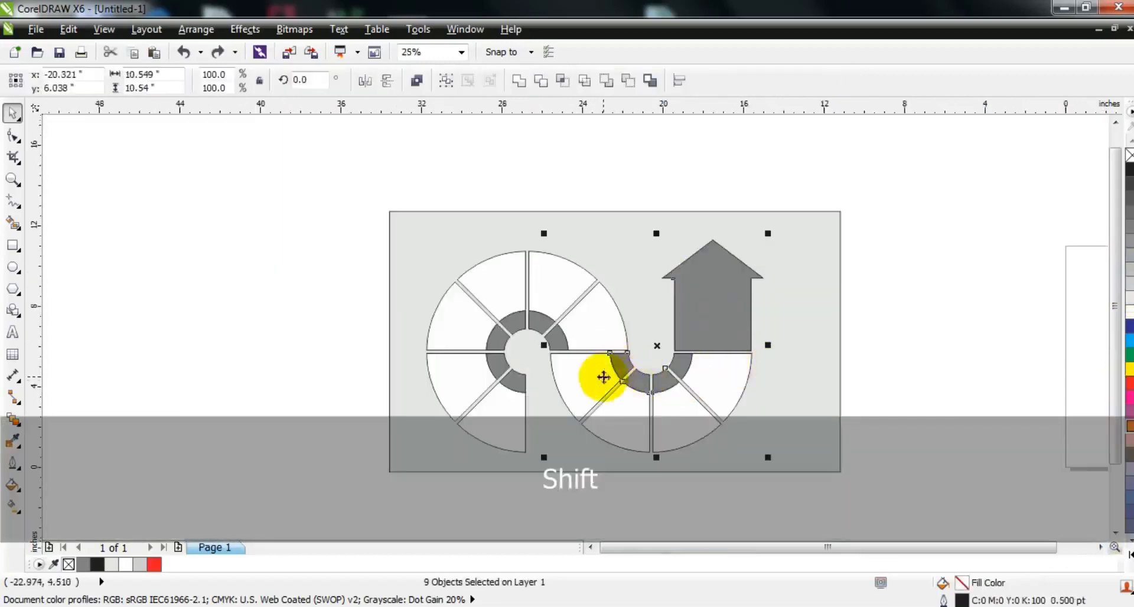
drag(604, 377, 620, 383)
key(shift+F2)
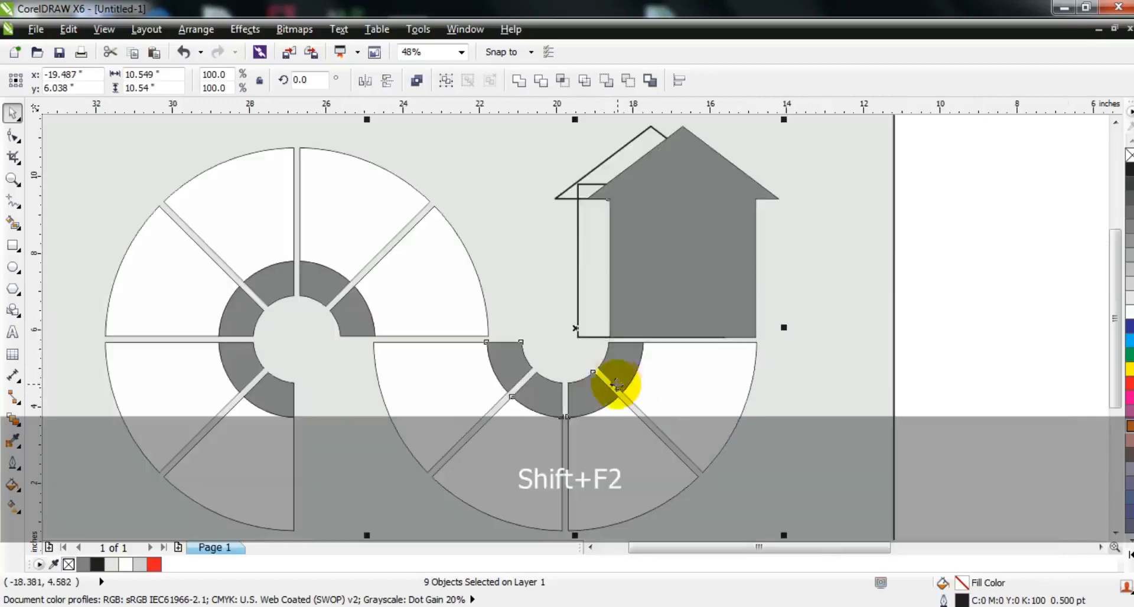
click(590, 341)
key(Delete)
key(Delete)
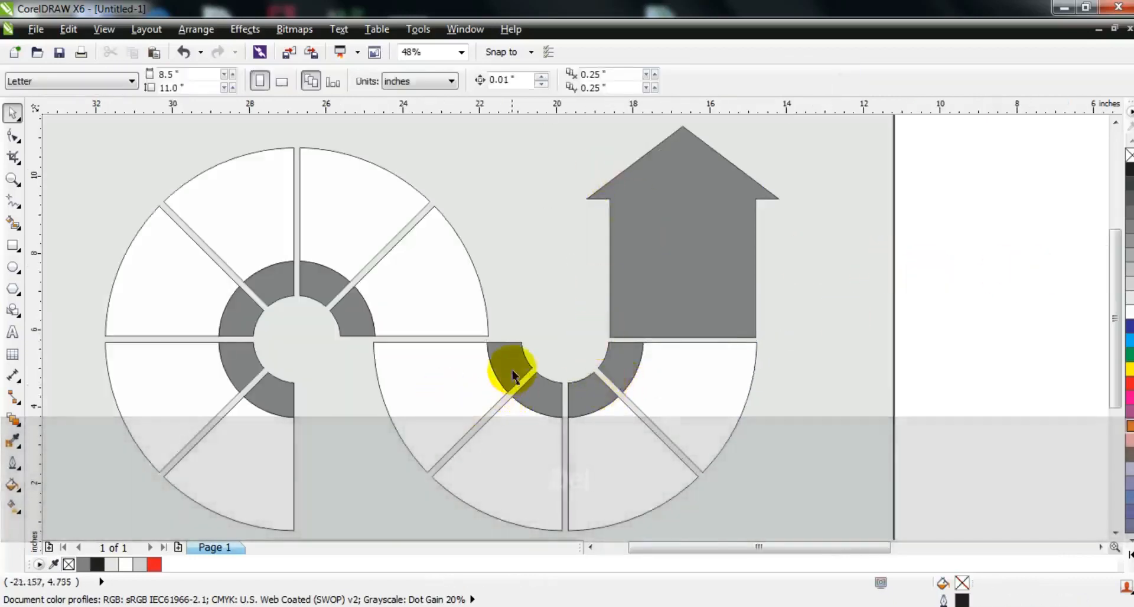
Give the inner segment just below the arrow a linear gradient from orange to golden yellow
click(623, 362)
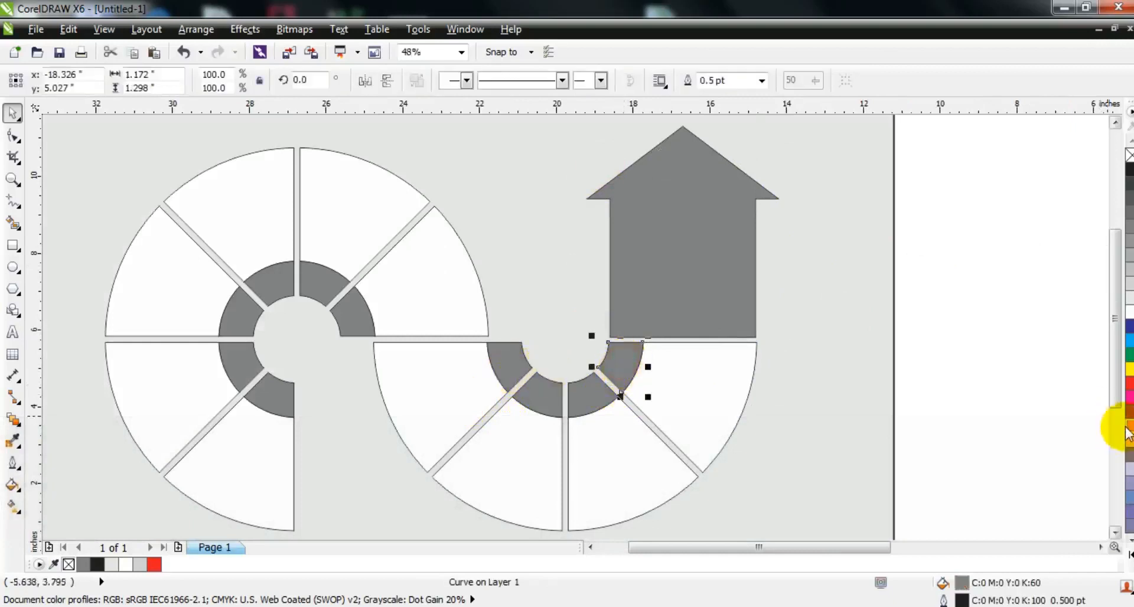
click(1127, 426)
key(g)
drag(622, 368, 620, 366)
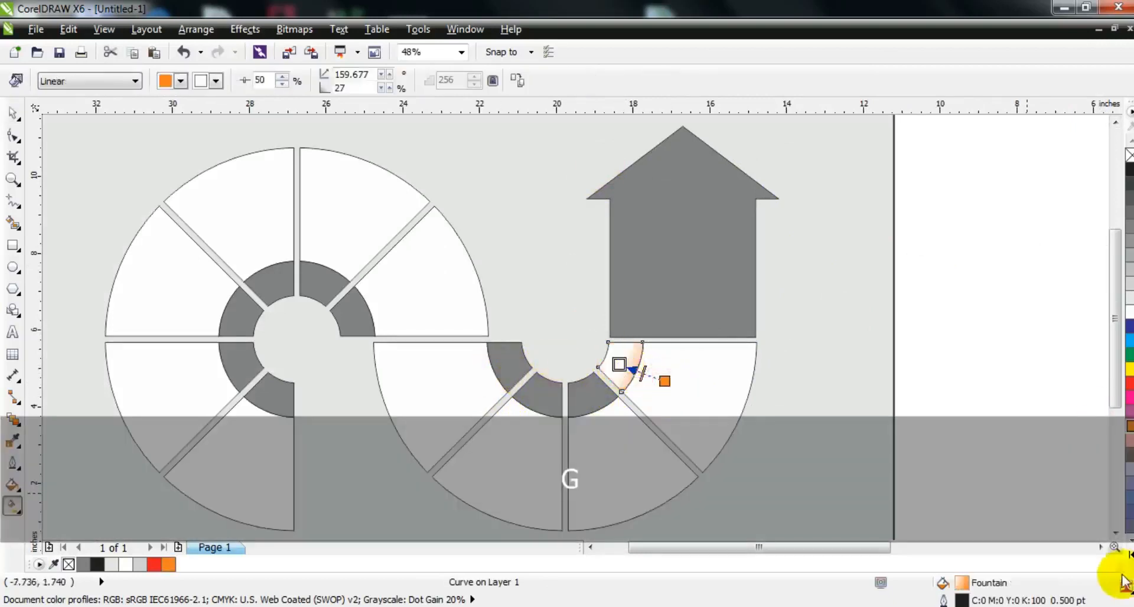
click(1128, 554)
drag(1111, 146, 624, 352)
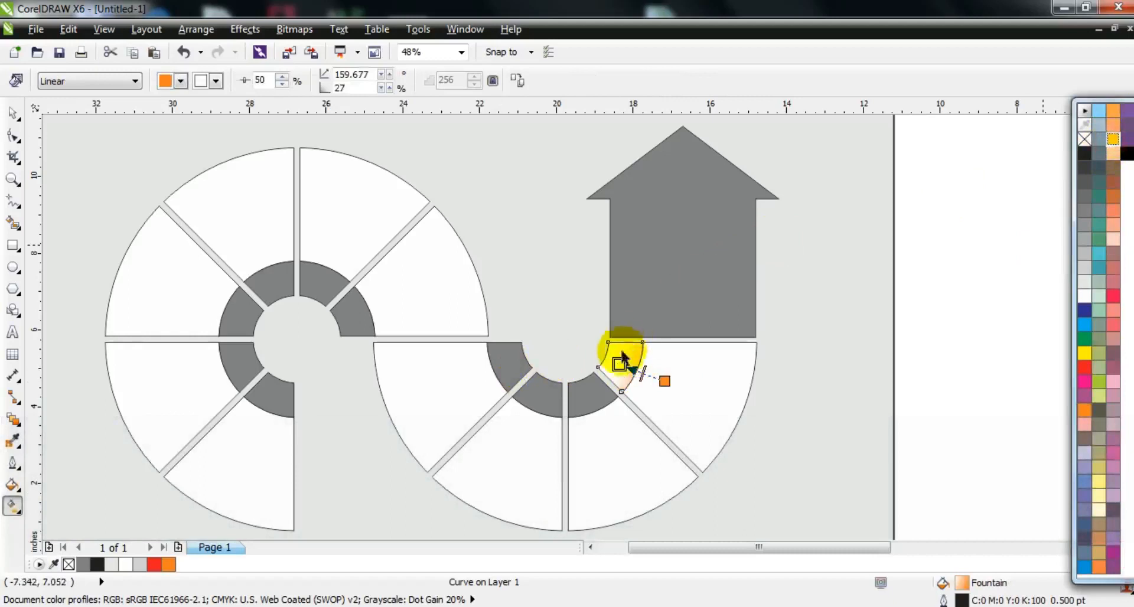
Give the adjacent inner segment of the lower half-wheel a linear gradient from red to orange
click(583, 406)
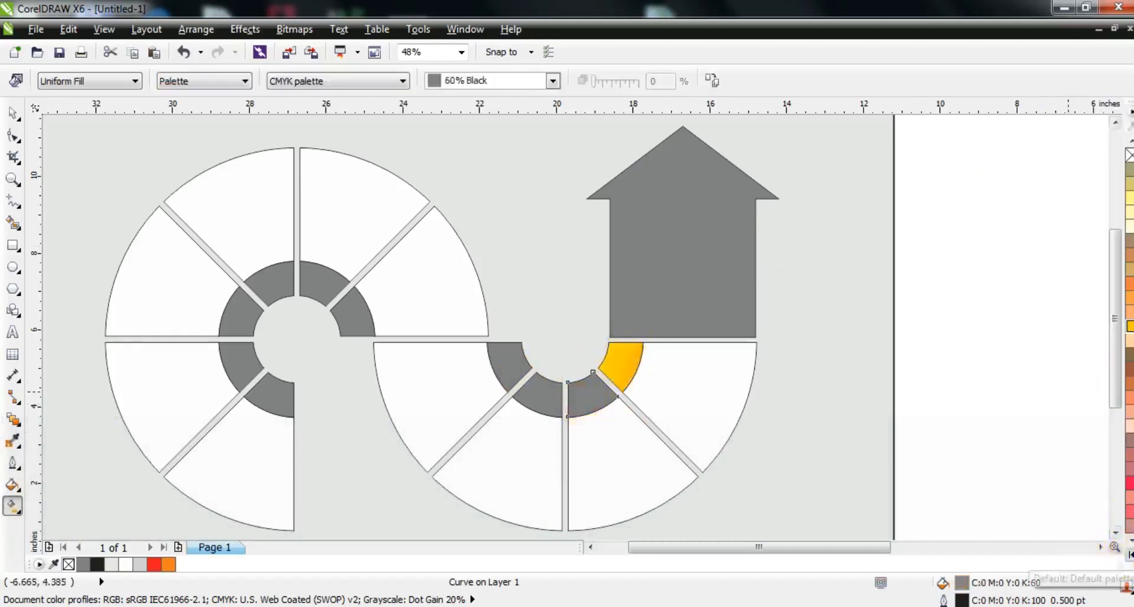
click(1129, 554)
drag(1081, 369, 580, 387)
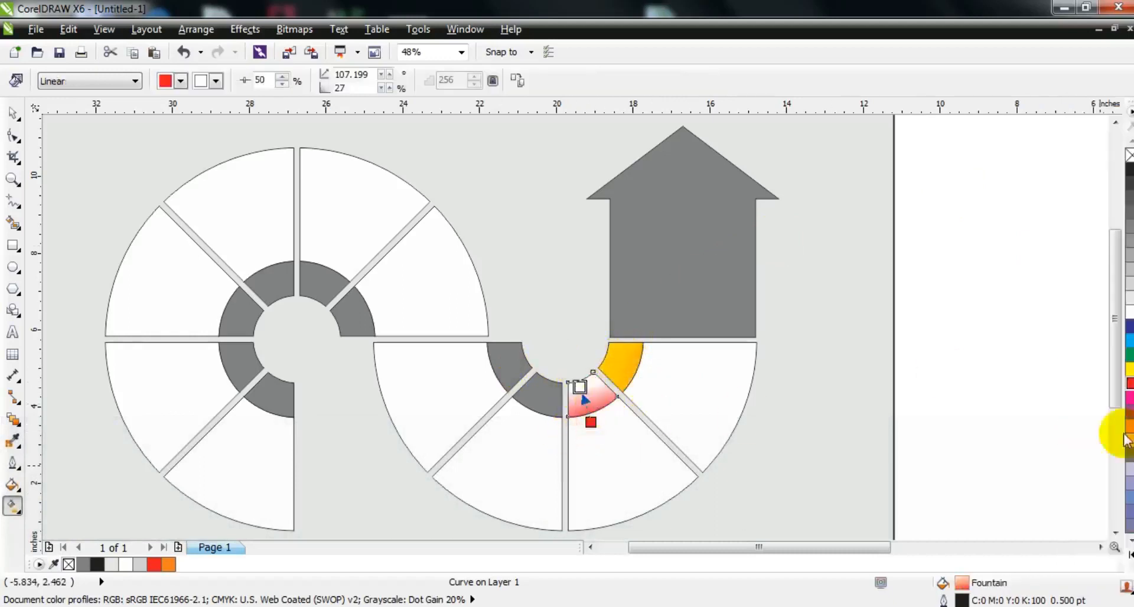
drag(653, 443, 580, 387)
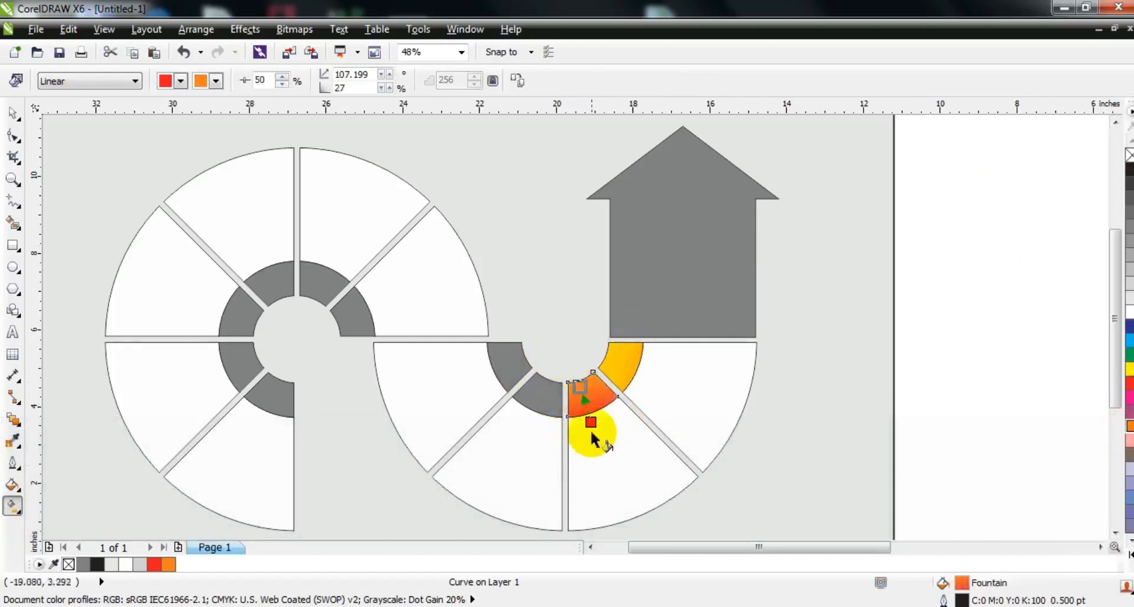
Fill the third inner segment from the arrow with dark red and blend it into red with a linear gradient
click(548, 398)
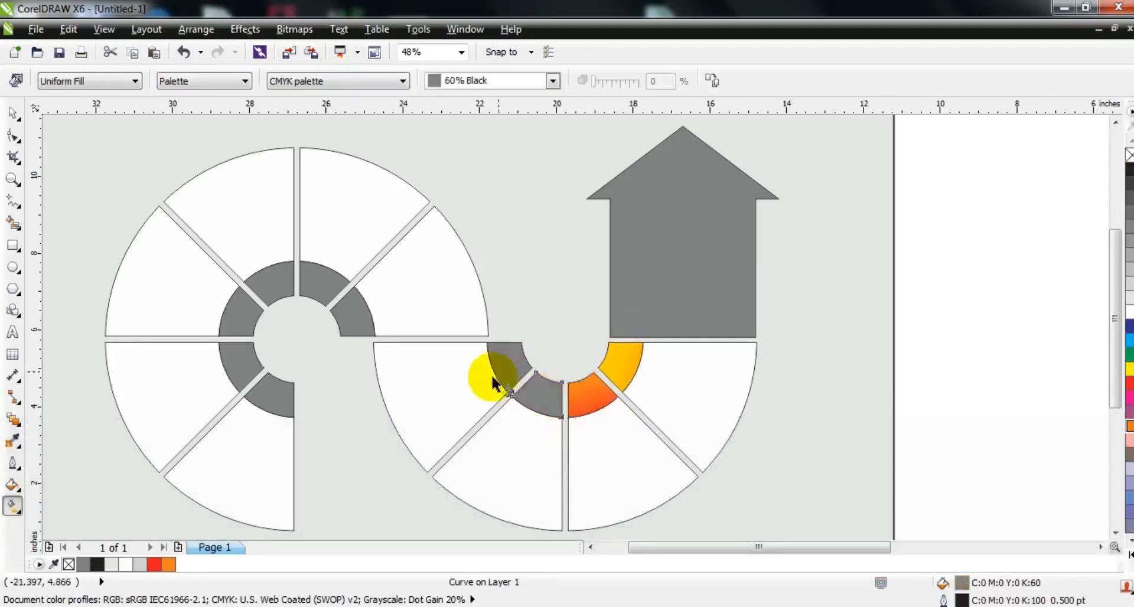
click(1128, 382)
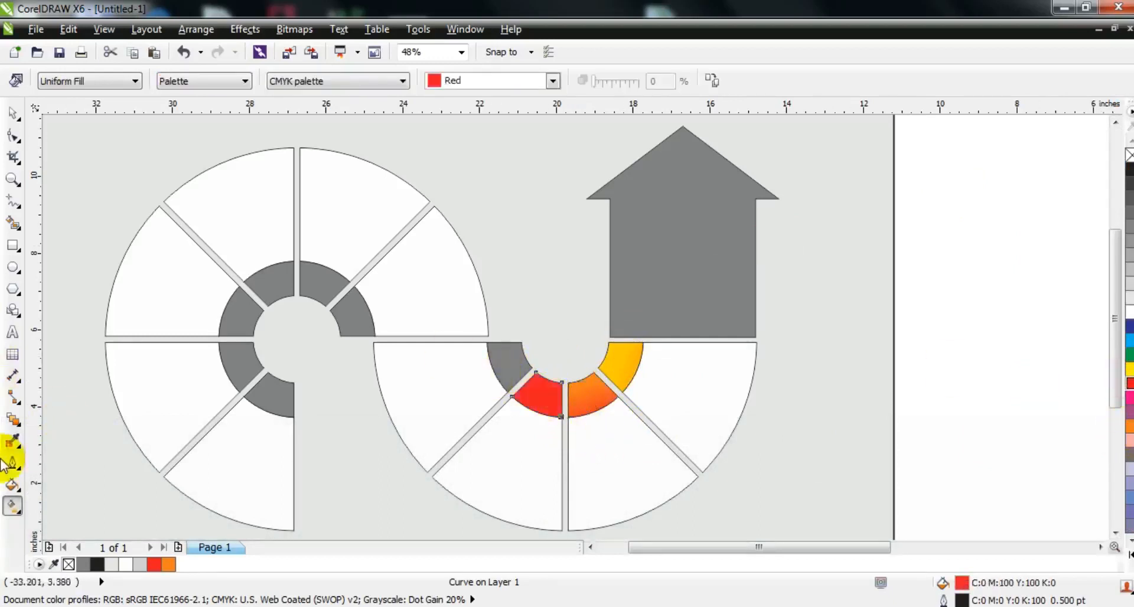
click(13, 490)
click(101, 361)
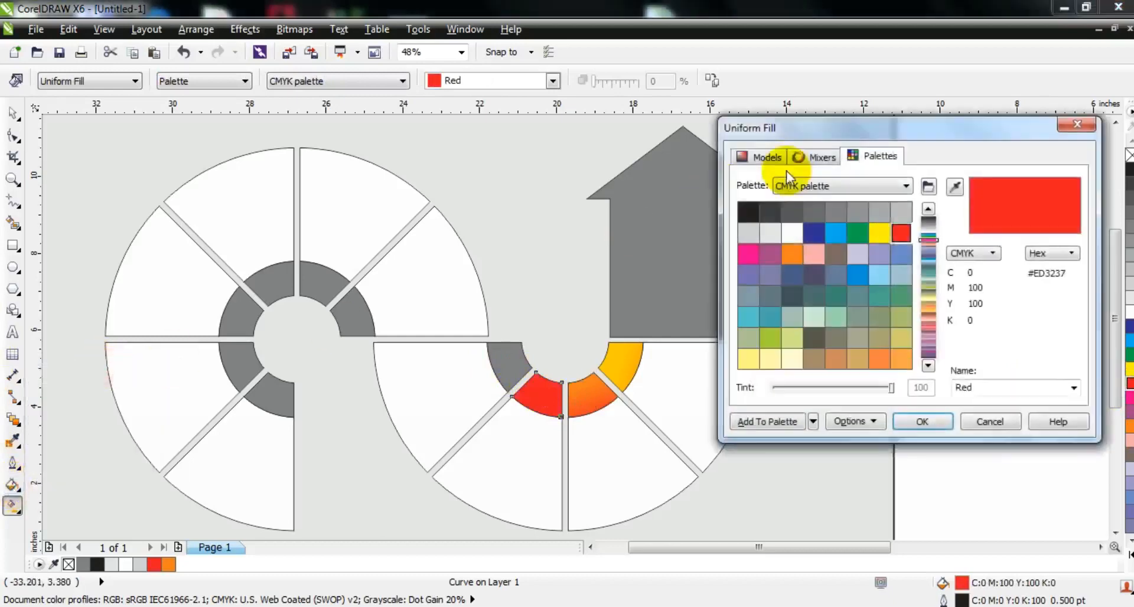
click(771, 157)
click(861, 309)
click(910, 423)
key(g)
drag(518, 421, 535, 381)
drag(1128, 385, 535, 379)
Fill the remaining grey inner segment of the lower half-wheel with blue and apply a linear gradient across it
click(507, 369)
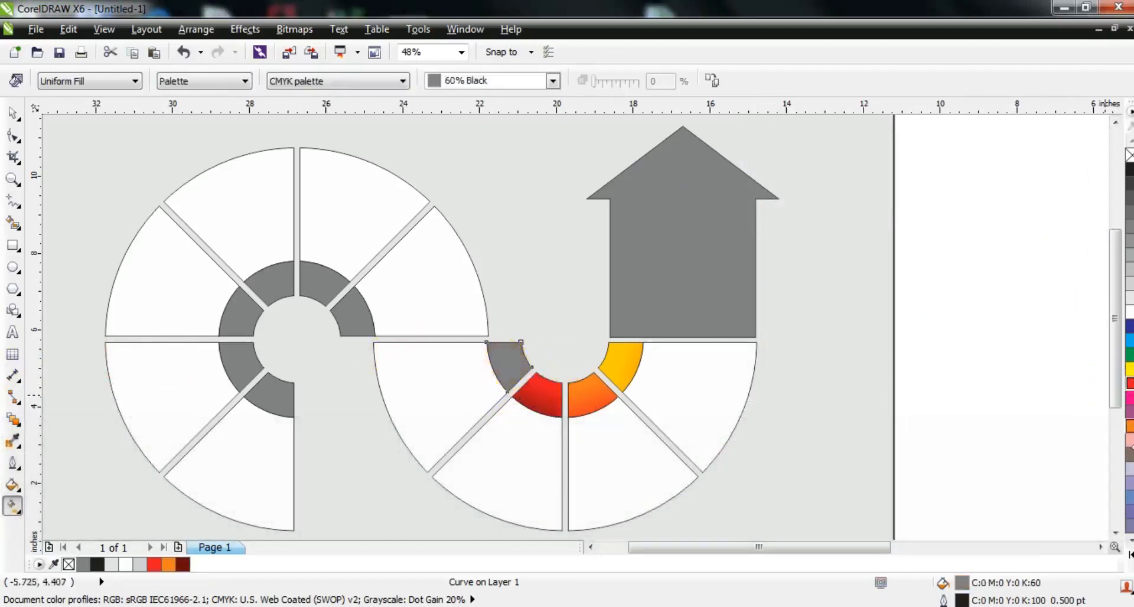
click(1130, 326)
key(g)
drag(485, 368, 517, 354)
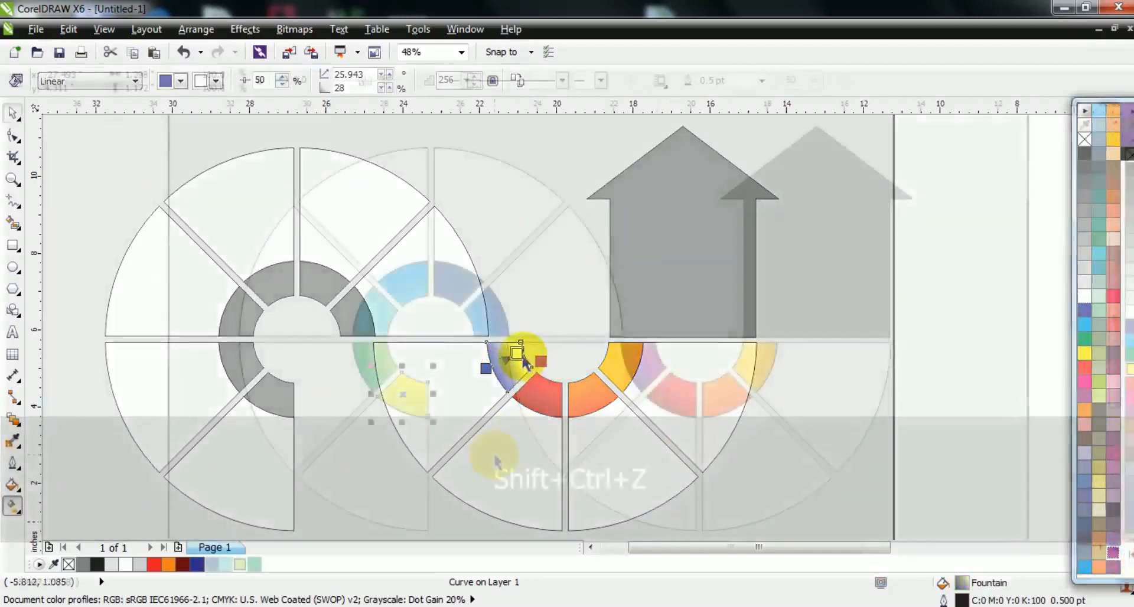
key(Escape)
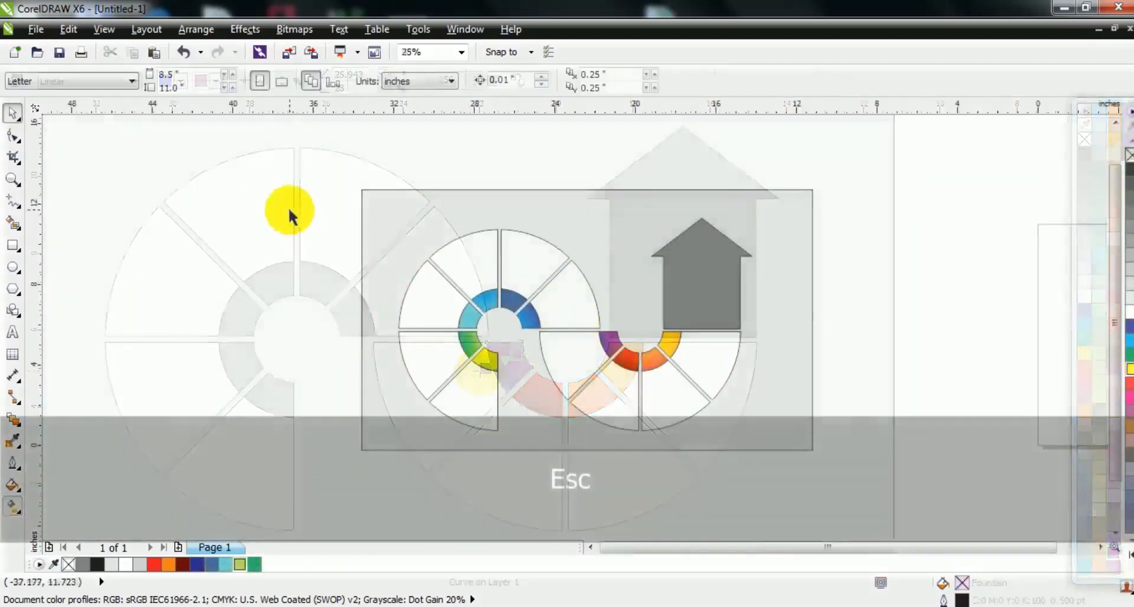
Remove the outlines from all segments and the arrow, and fill the arrow with white
drag(289, 201, 795, 451)
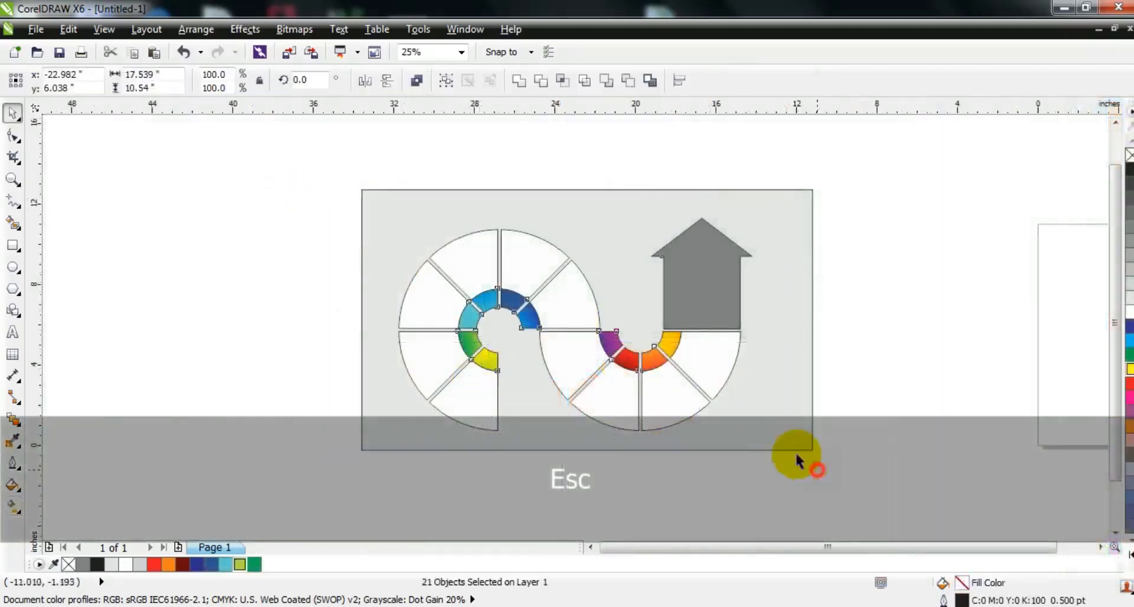
click(687, 278)
click(1129, 311)
click(1020, 316)
Group all the segments with the arrow and give the group a soft drop shadow
drag(848, 201, 385, 436)
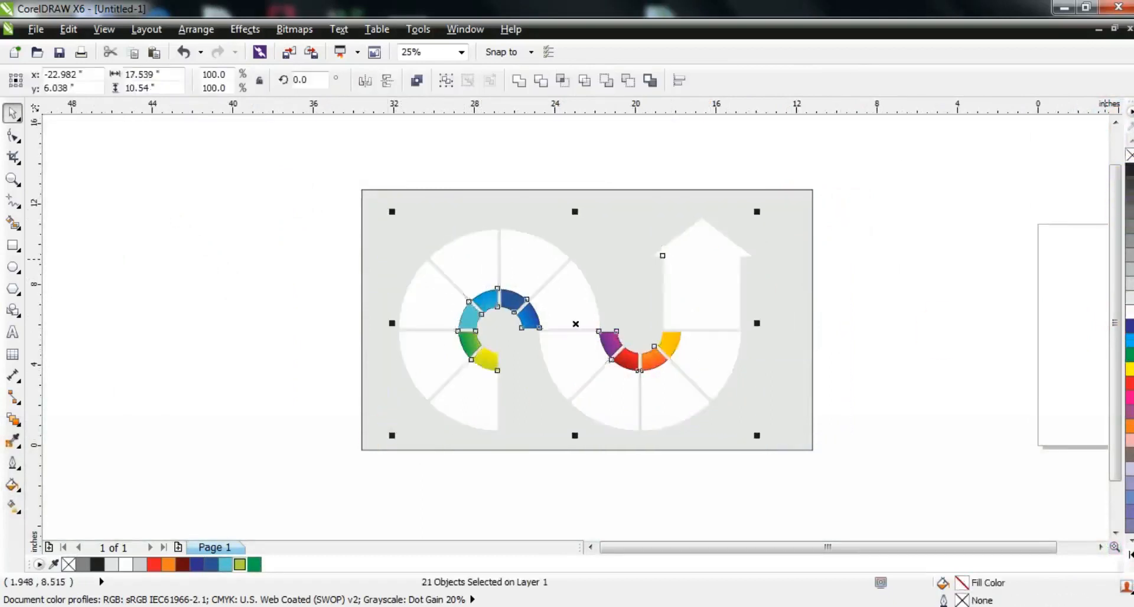
key(ctrl+g)
key(shift+F2)
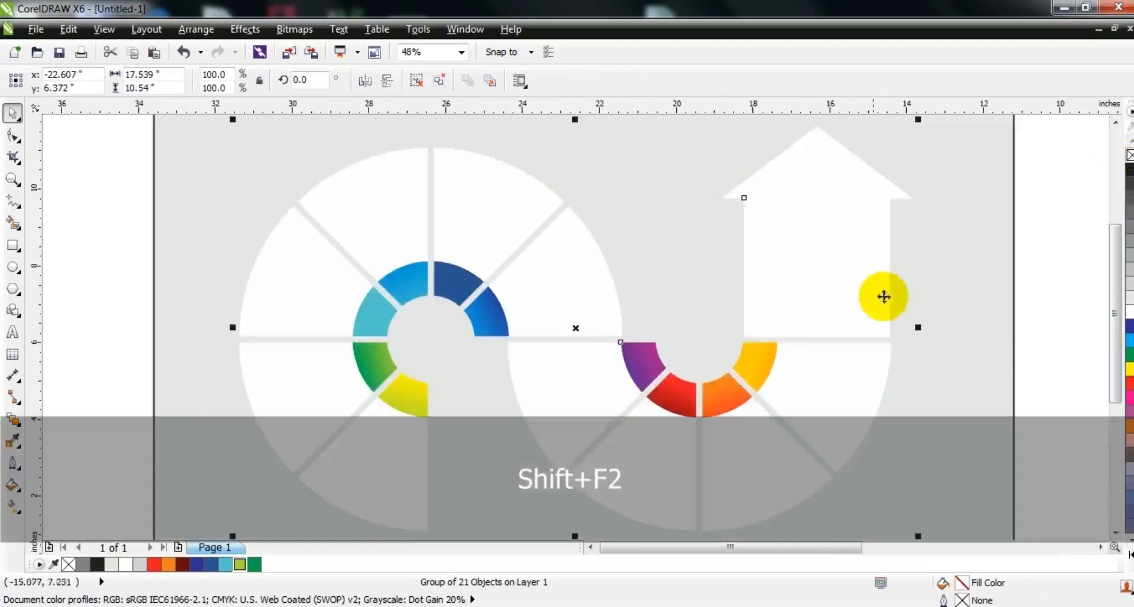
click(22, 435)
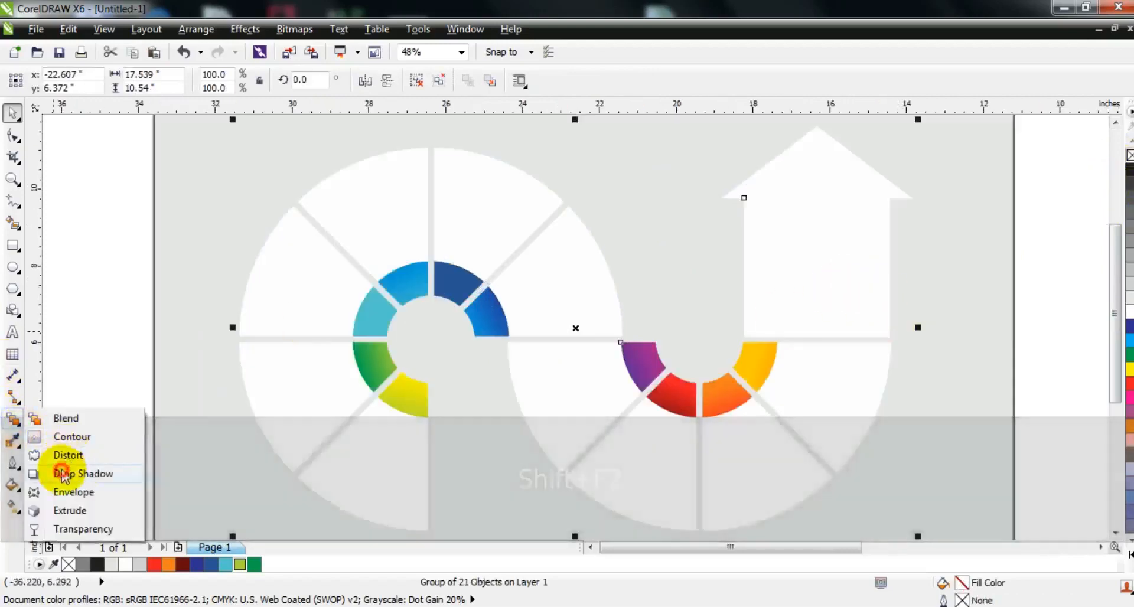
click(62, 471)
drag(498, 510, 577, 531)
click(13, 113)
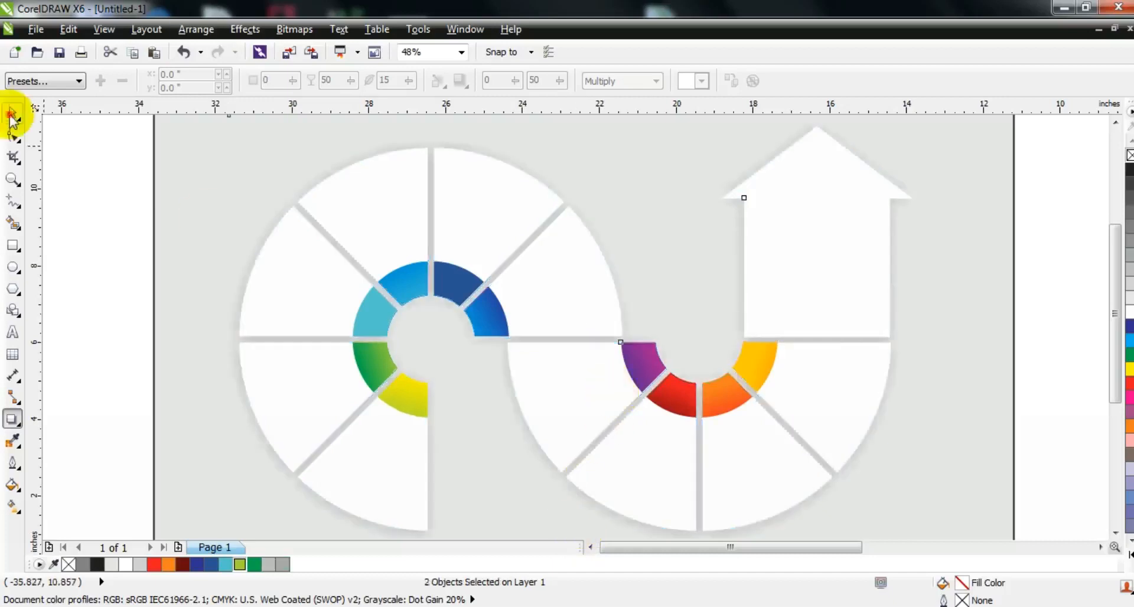
click(117, 267)
key(F3)
key(Escape)
drag(808, 451, 210, 136)
key(shift+F2)
key(Escape)
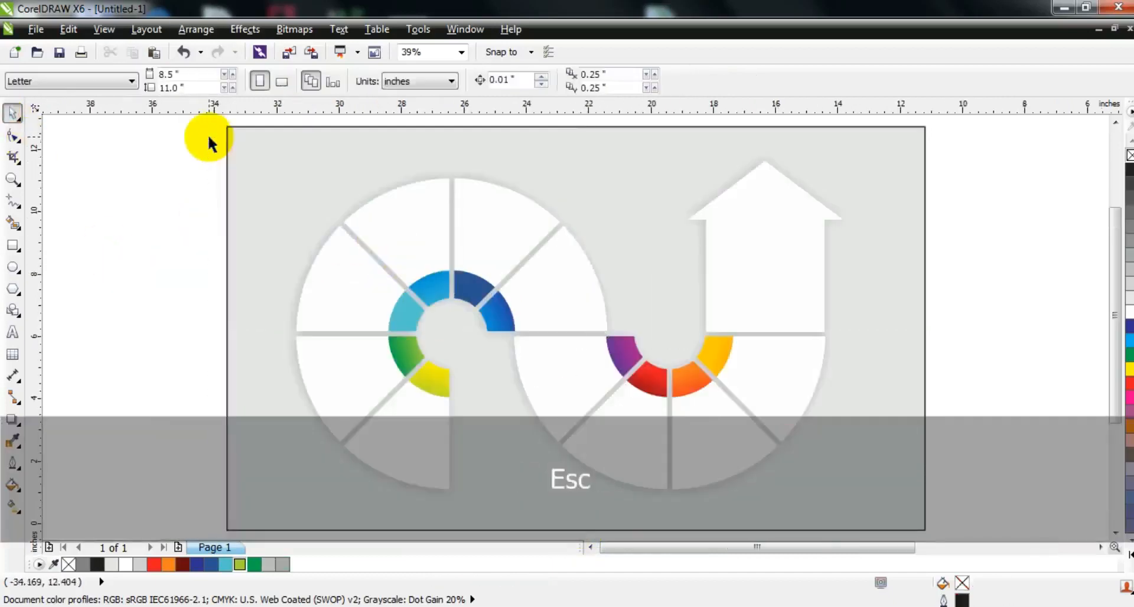